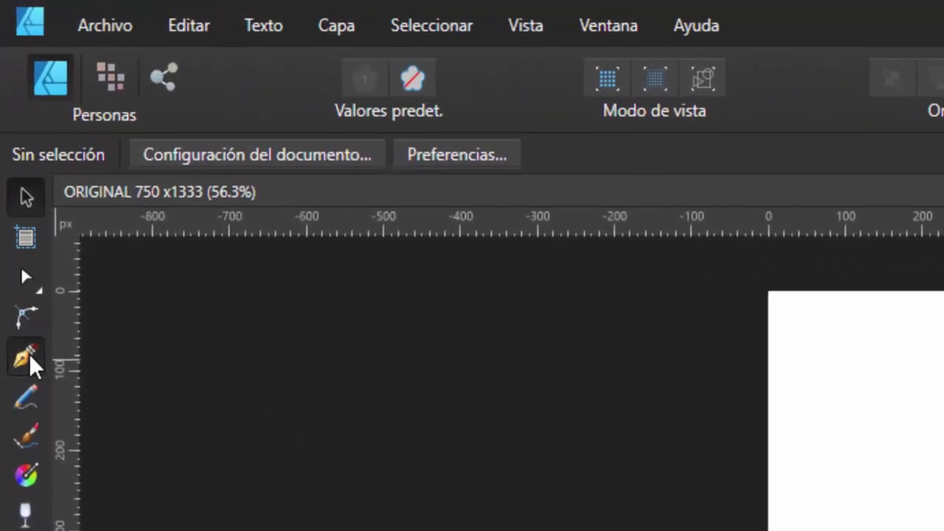
Draw a closed teal mountain across the lower page with its peak near the centre.
click(18, 255)
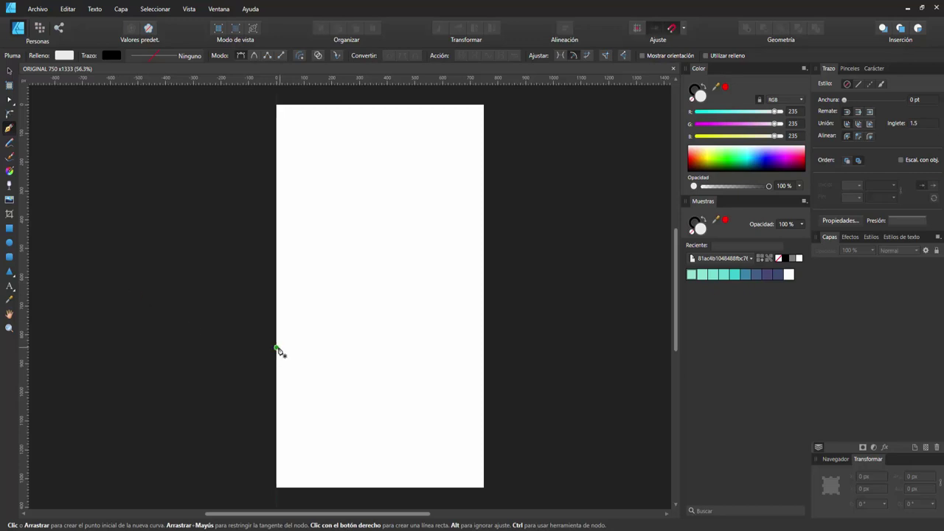
click(276, 348)
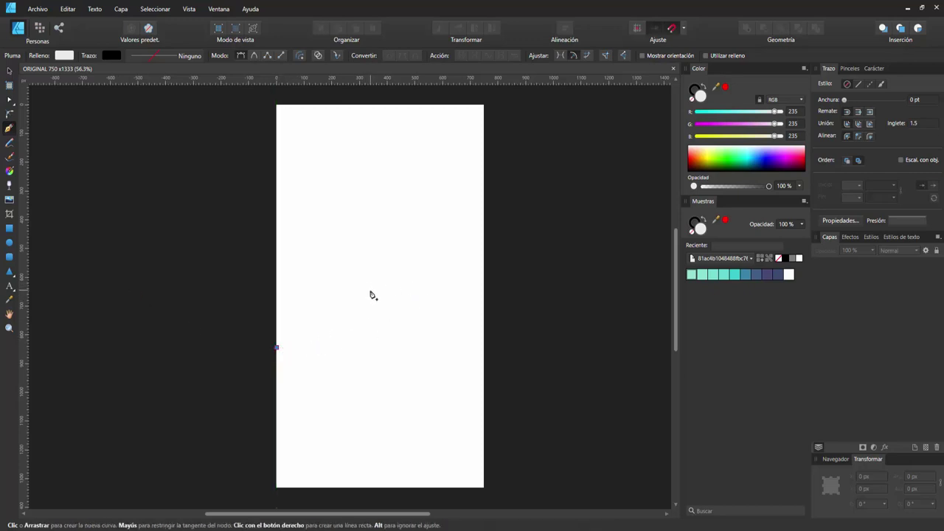
click(379, 294)
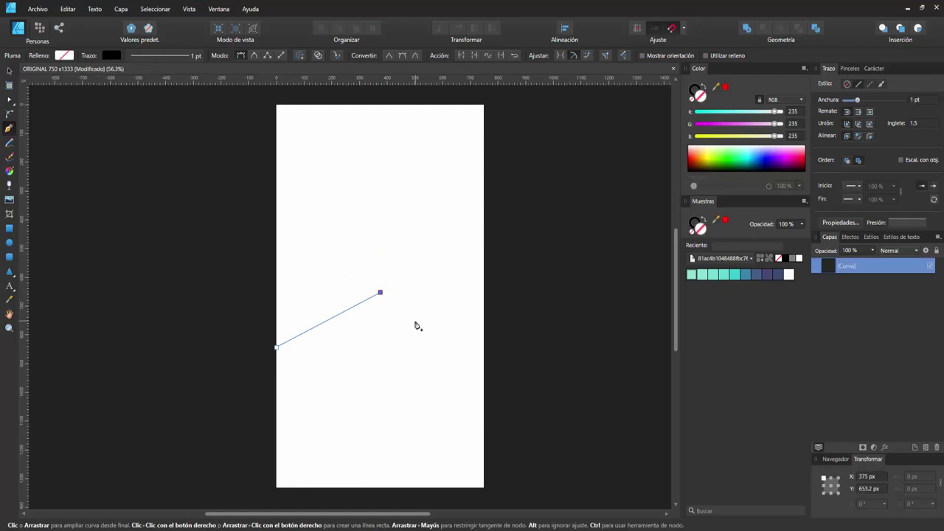
click(484, 361)
click(484, 487)
click(276, 487)
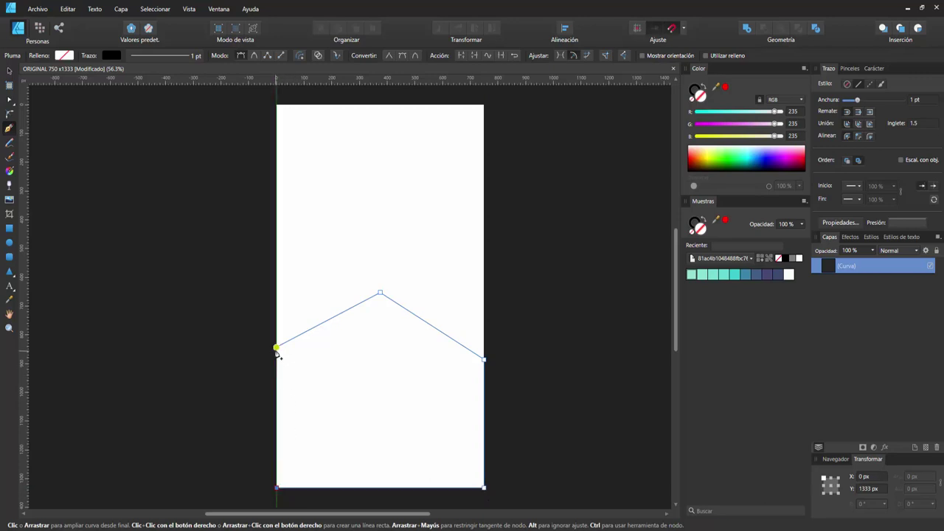
click(277, 347)
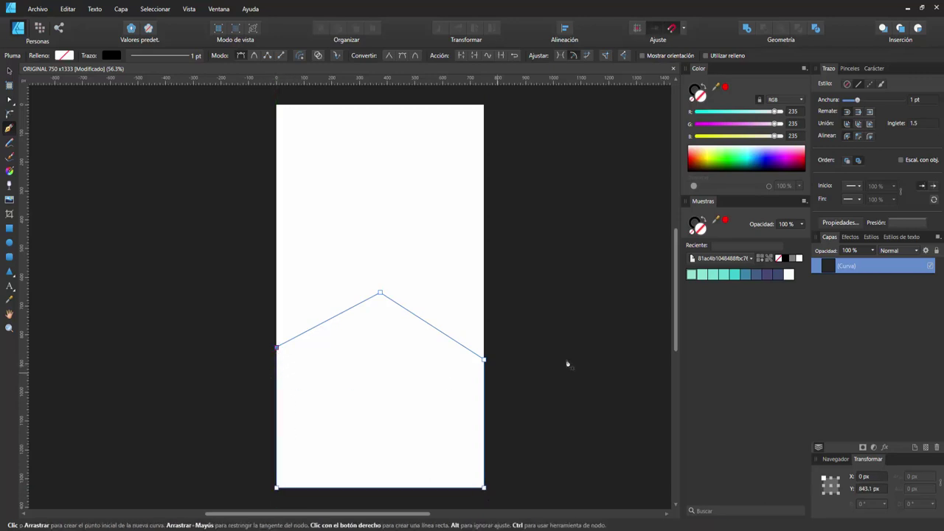
click(734, 276)
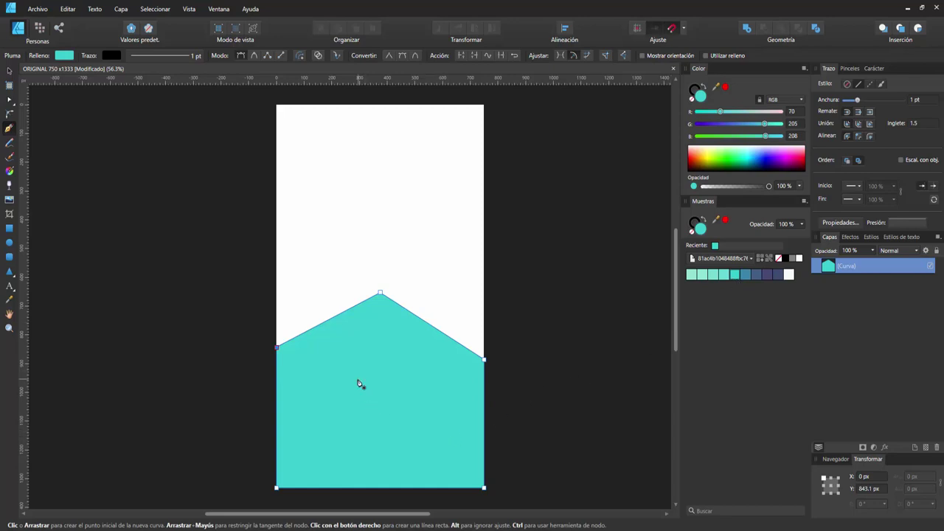
Rename the mountain's layer to 'Mountain 1' and deselect it.
key(Escape)
double_click(853, 267)
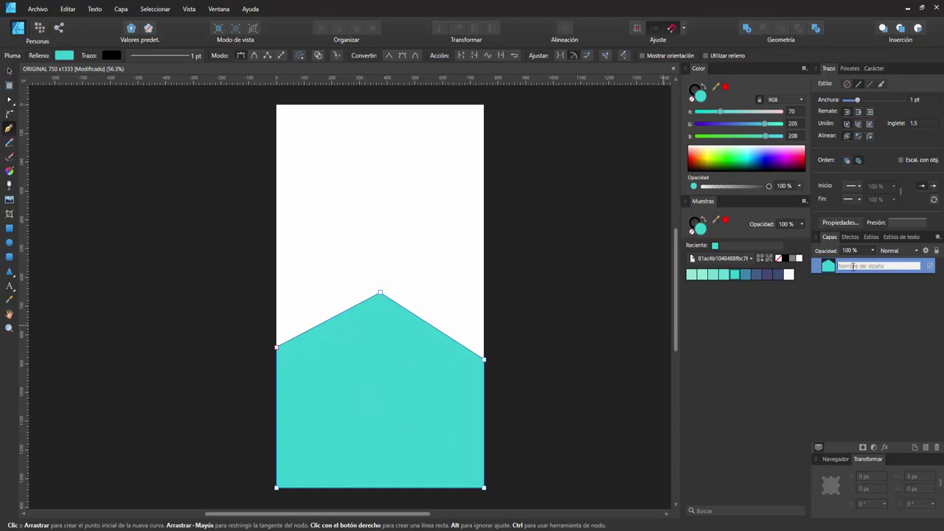
text(Mountain 1)
key(Return)
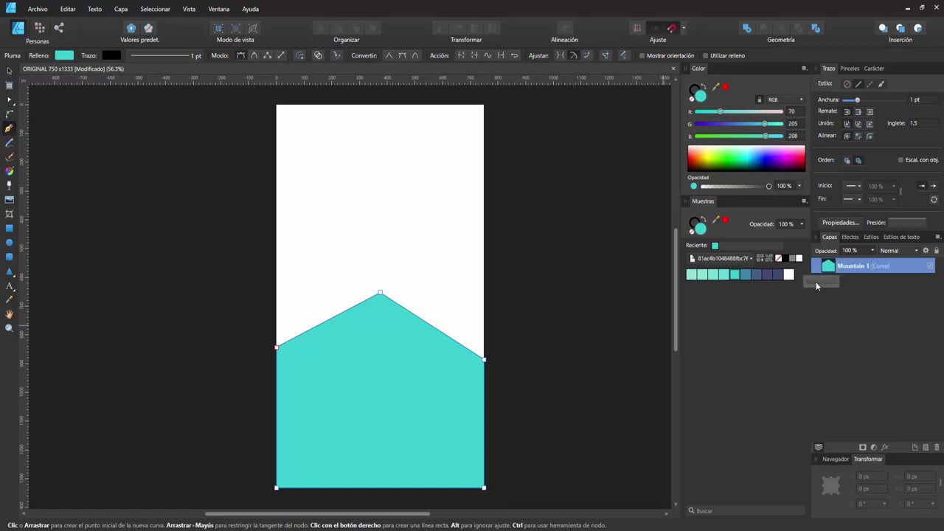
key(Escape)
Select the Mountain 1 shape and check its stroke colour settings.
key(v)
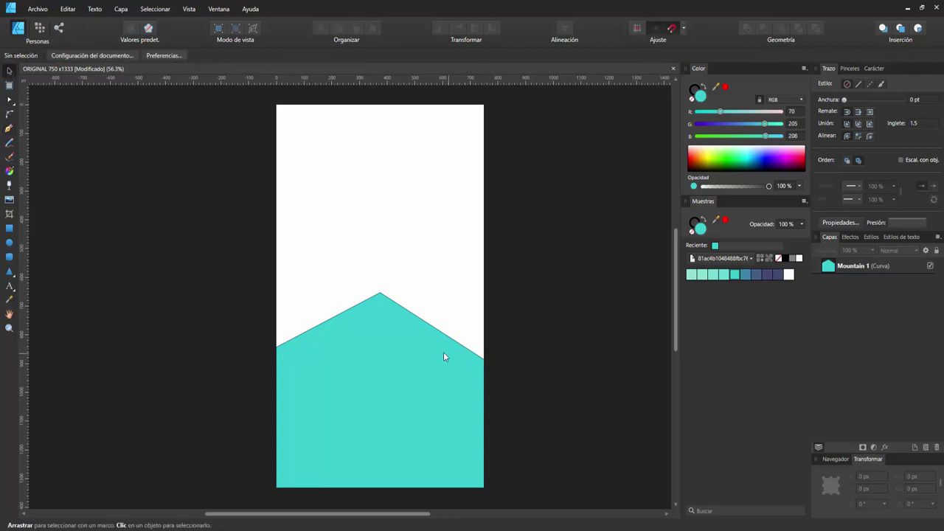
scroll(377, 426, up, 1)
scroll(387, 362, up, 1)
click(399, 304)
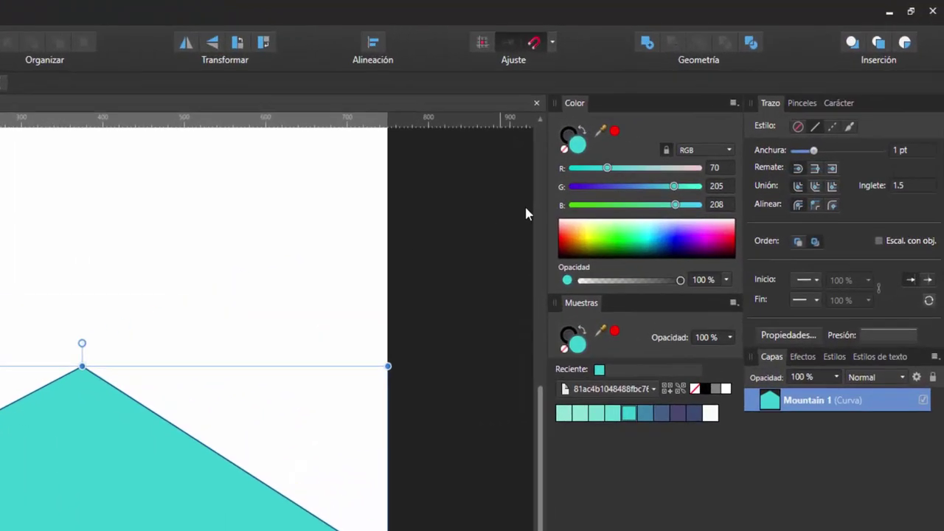
click(568, 135)
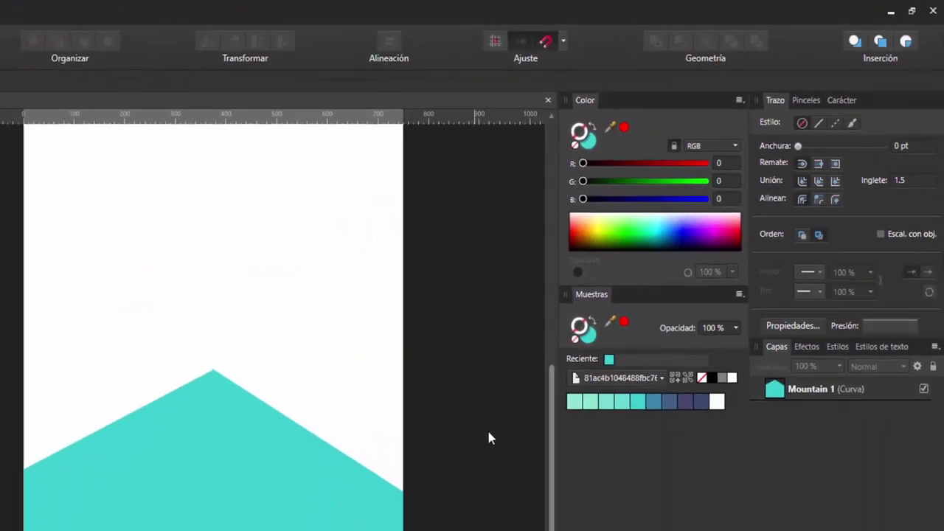
scroll(637, 303, down, 1)
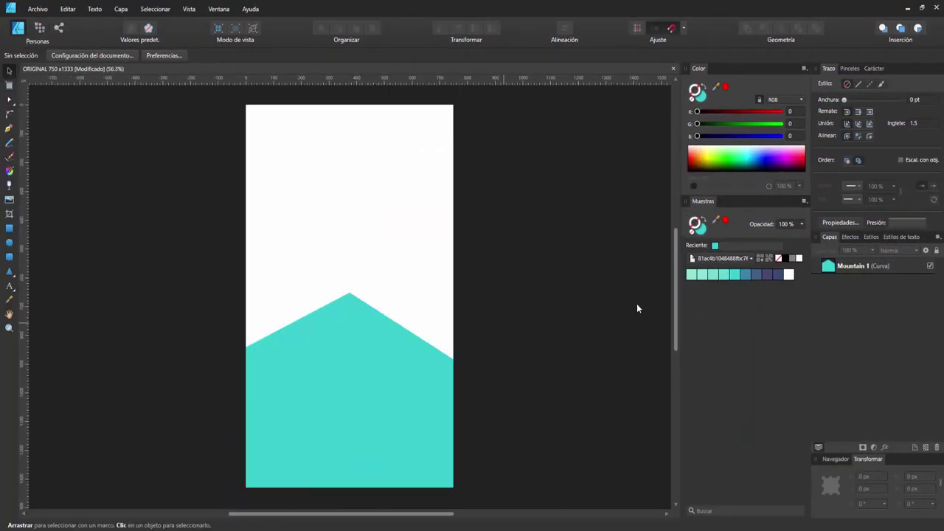
Add a page-sized, stroke-less light teal rectangle placed beneath Mountain 1.
click(9, 228)
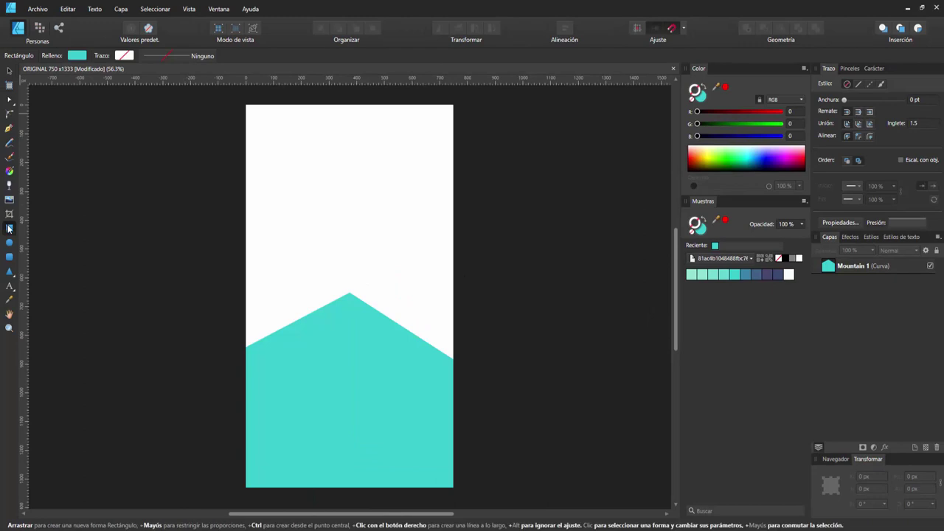
drag(246, 105, 453, 488)
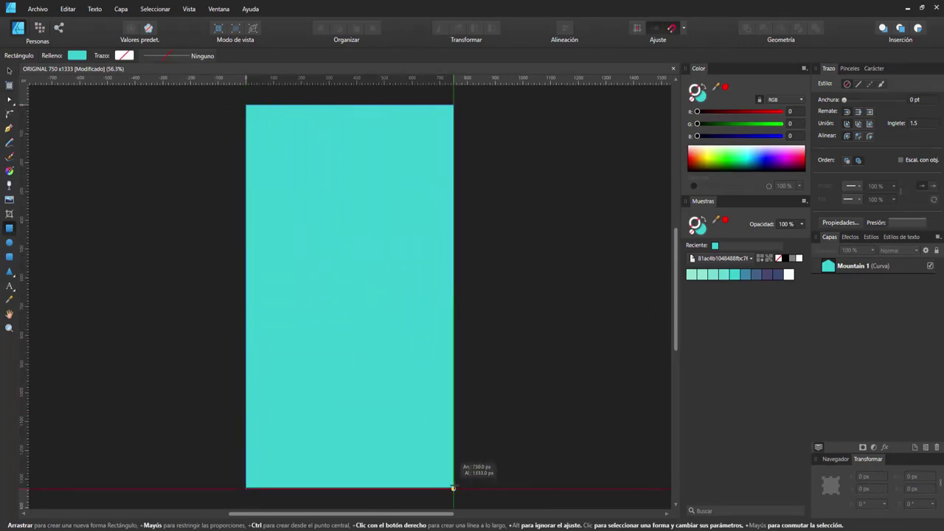
click(723, 276)
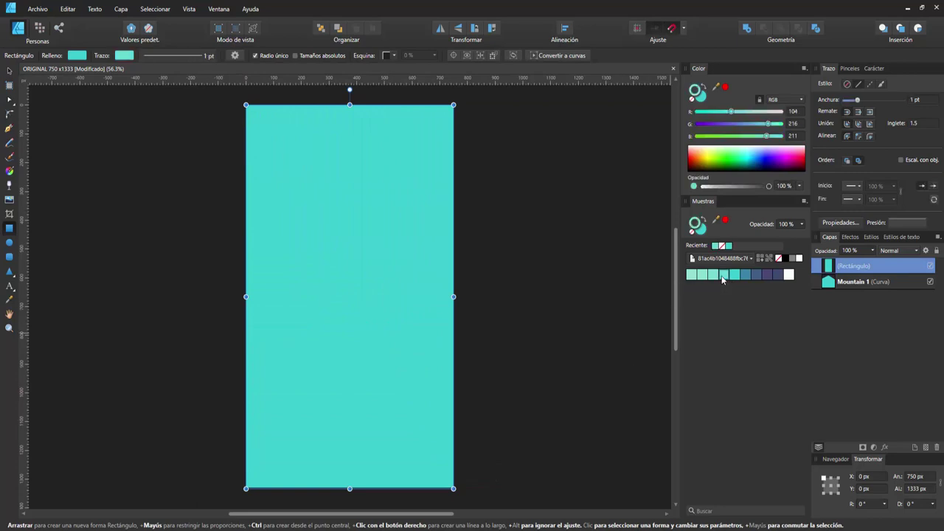
click(693, 100)
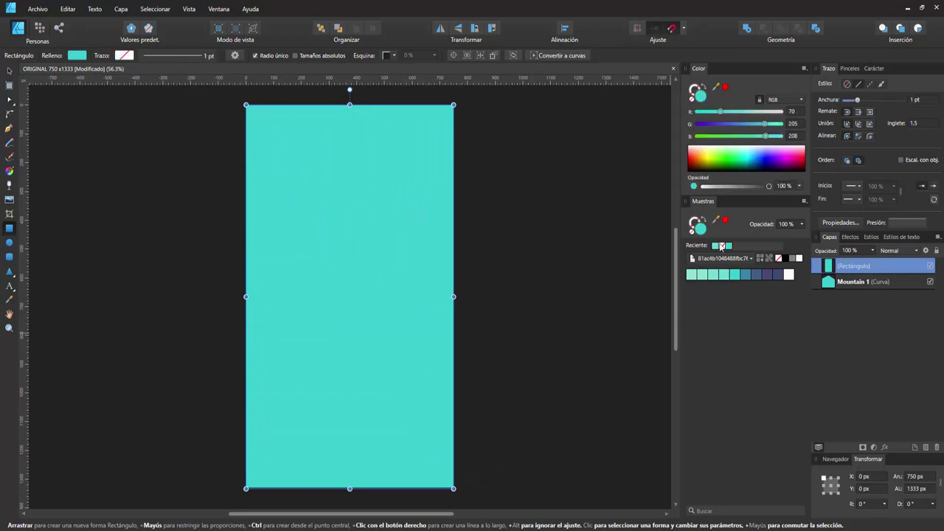
click(724, 275)
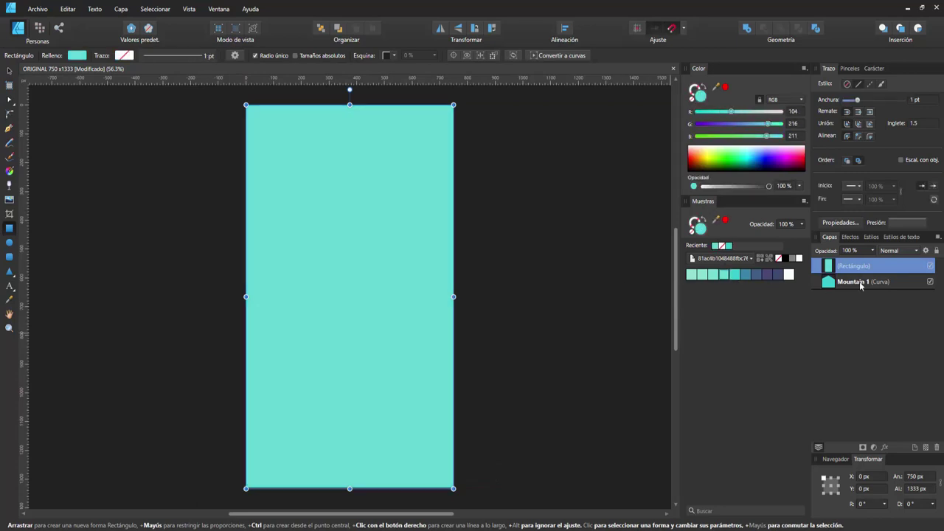
drag(861, 286, 857, 266)
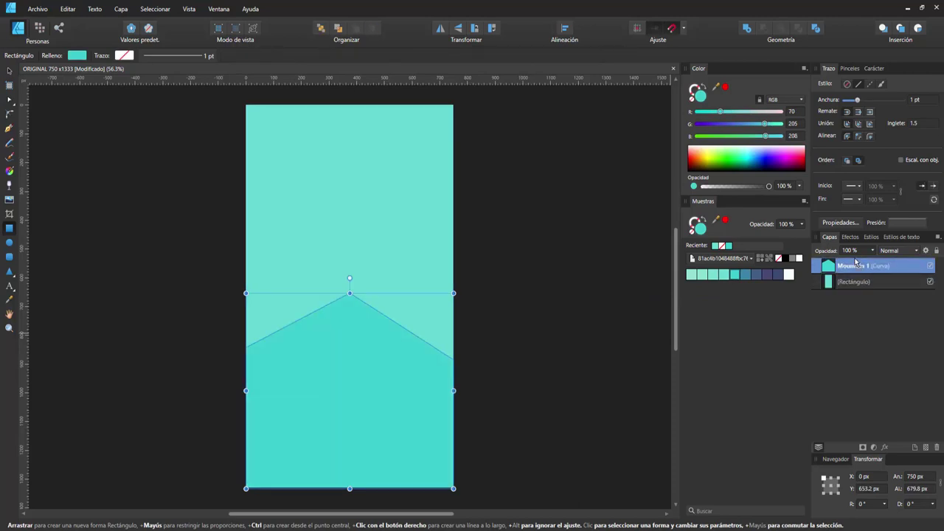
click(850, 285)
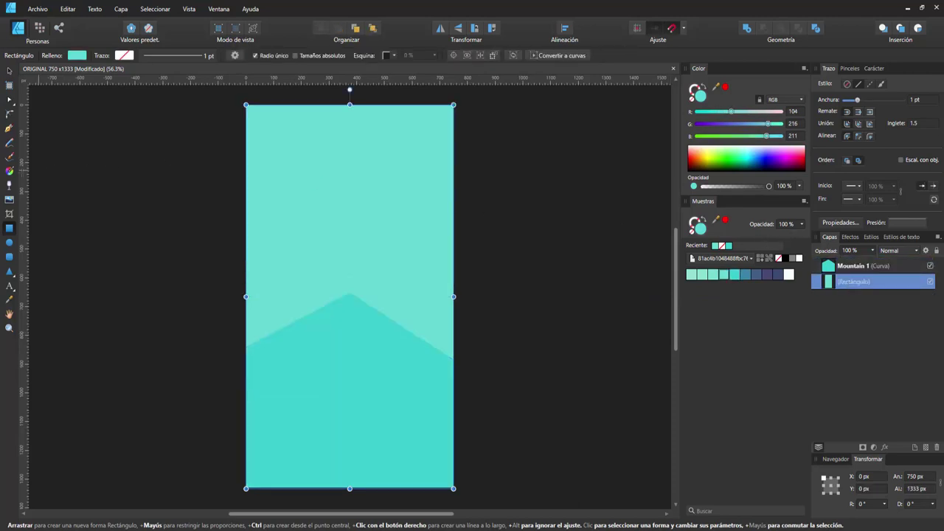
Give the sky rectangle a vertical linear gradient running down from the page top.
click(10, 171)
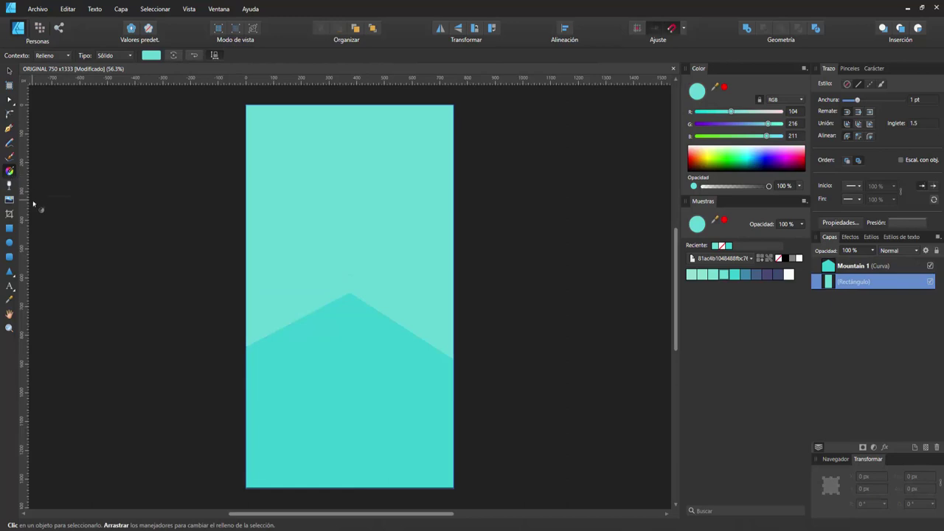
drag(350, 105, 350, 488)
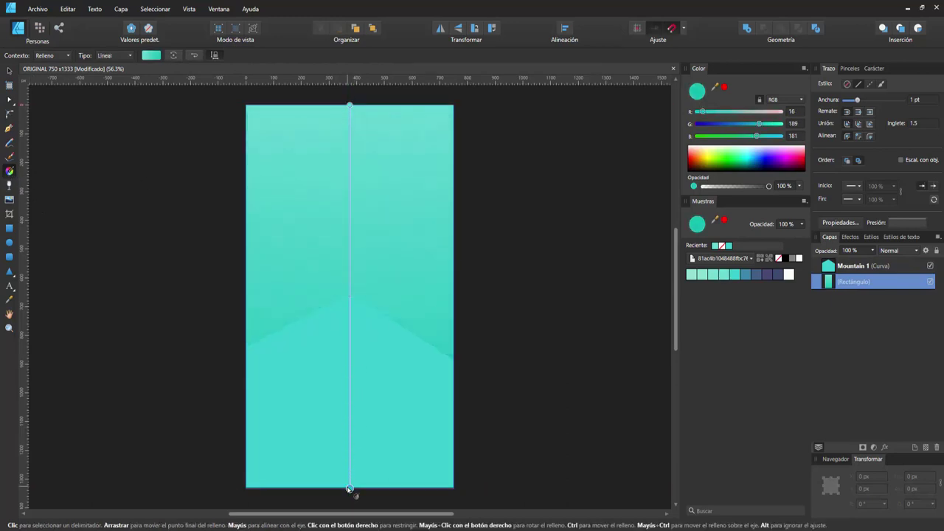
click(174, 56)
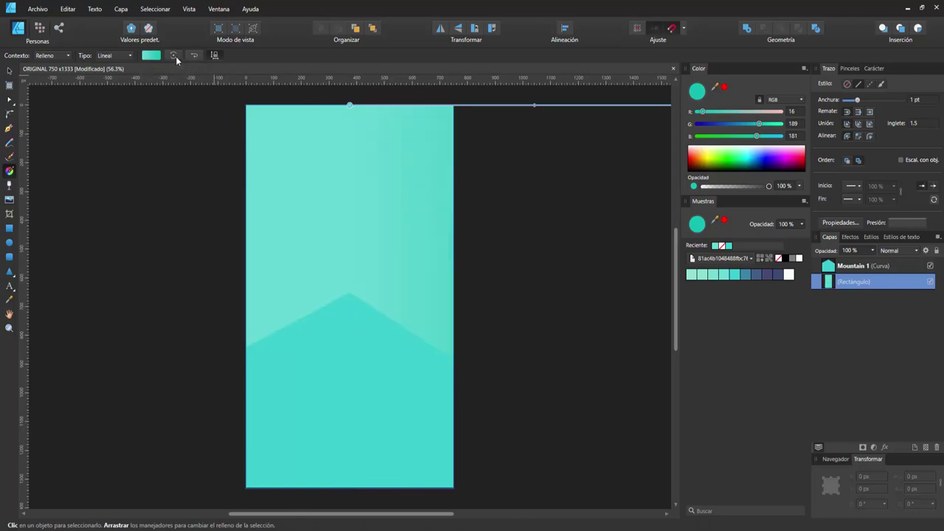
click(349, 106)
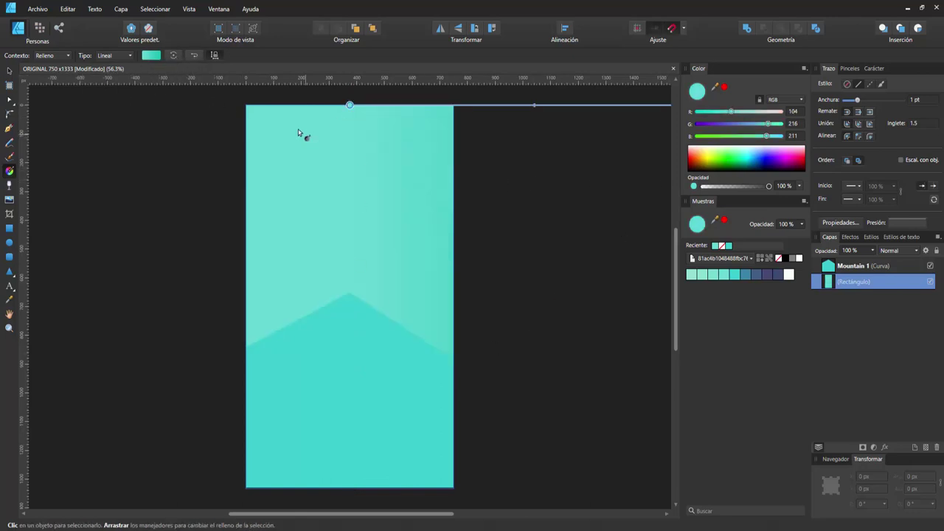
mouse_move(350, 105)
mouse_down()
mouse_move(352, 488)
mouse_move(350, 173)
mouse_up()
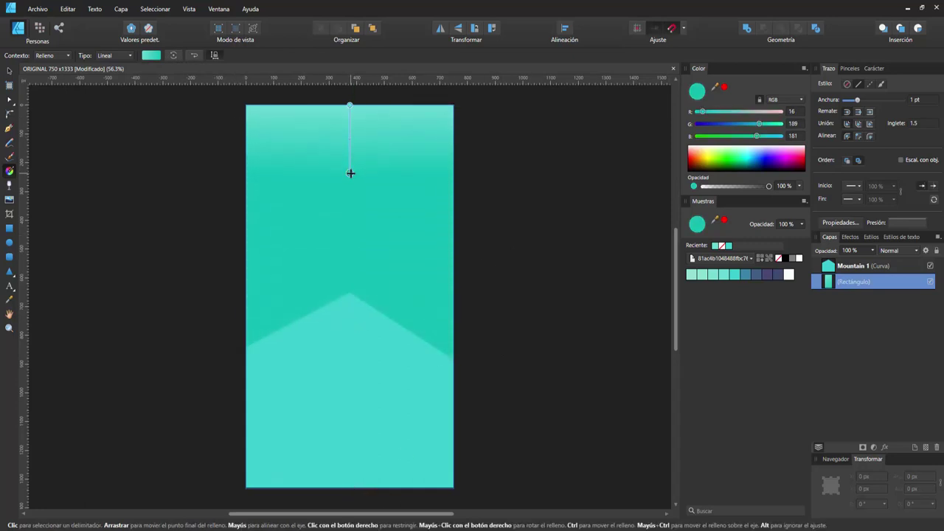
drag(350, 106, 350, 488)
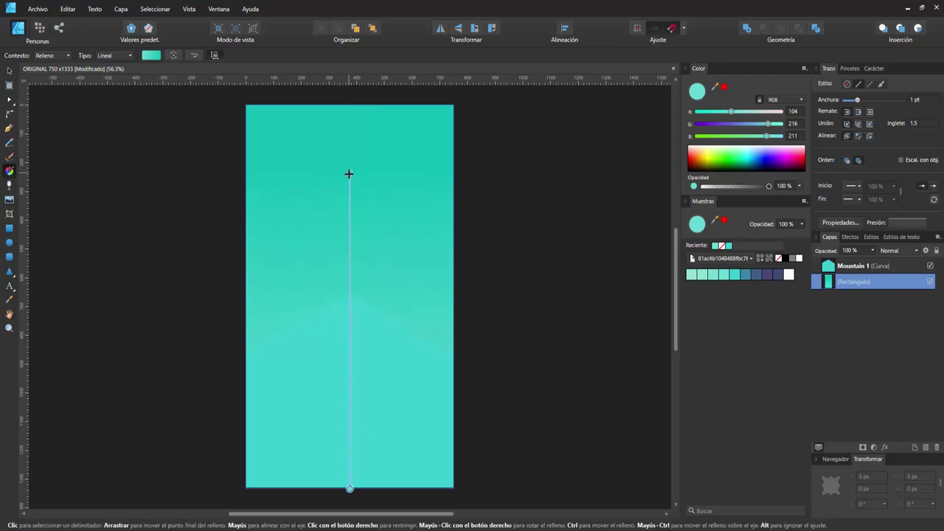
drag(350, 172, 349, 106)
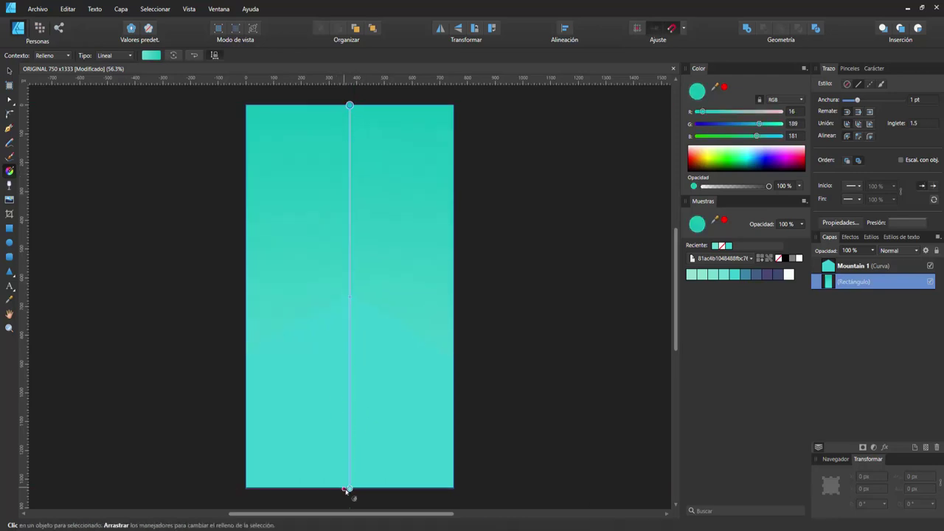
mouse_move(350, 488)
mouse_down()
mouse_move(348, 270)
mouse_move(349, 283)
mouse_up()
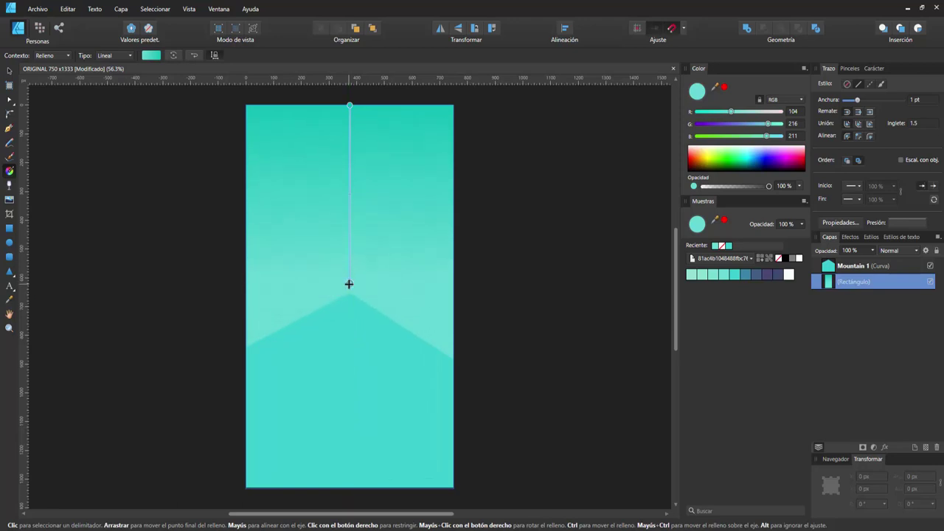
Make the gradient's lower stop a lighter teal, placed just behind the mountain peak.
click(701, 275)
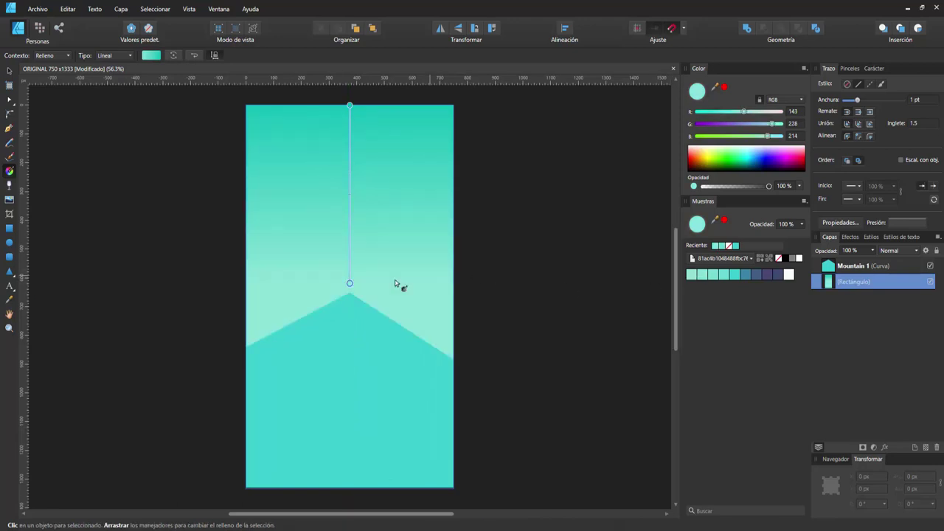
mouse_move(350, 283)
mouse_down()
mouse_move(350, 374)
mouse_move(350, 313)
mouse_up()
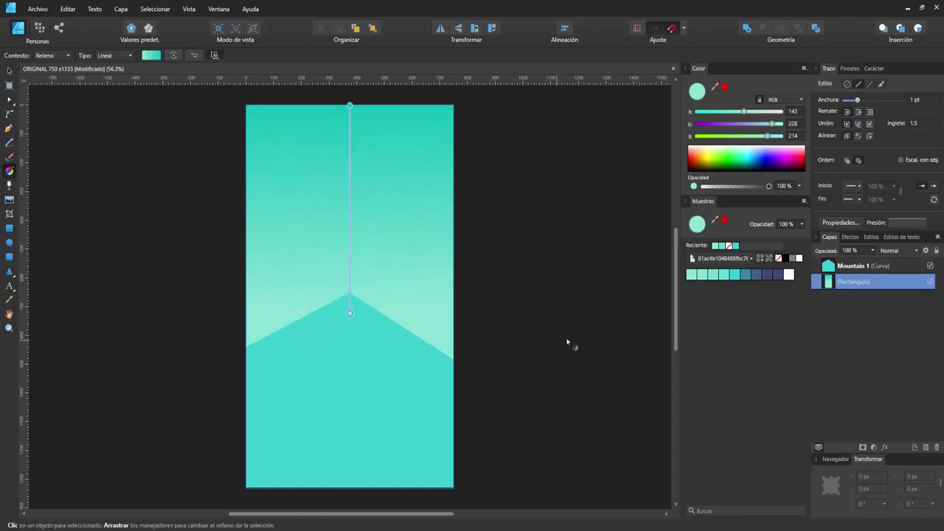
key(v)
click(517, 309)
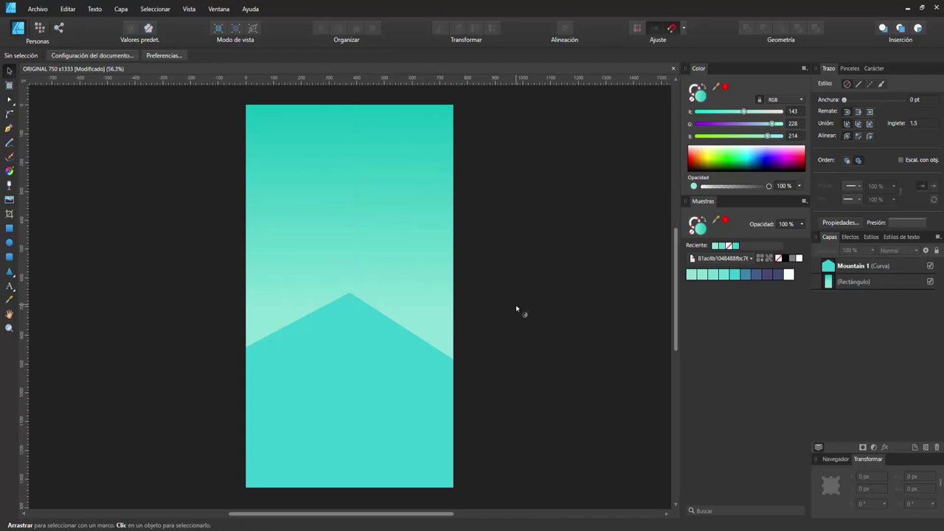
Draw a steel-blue slope rising from the left edge to the right edge.
key(p)
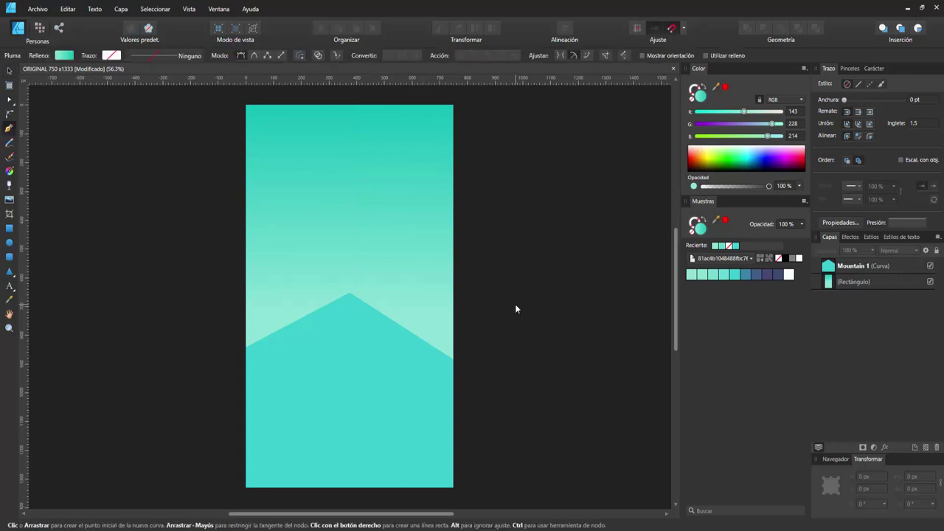
click(746, 275)
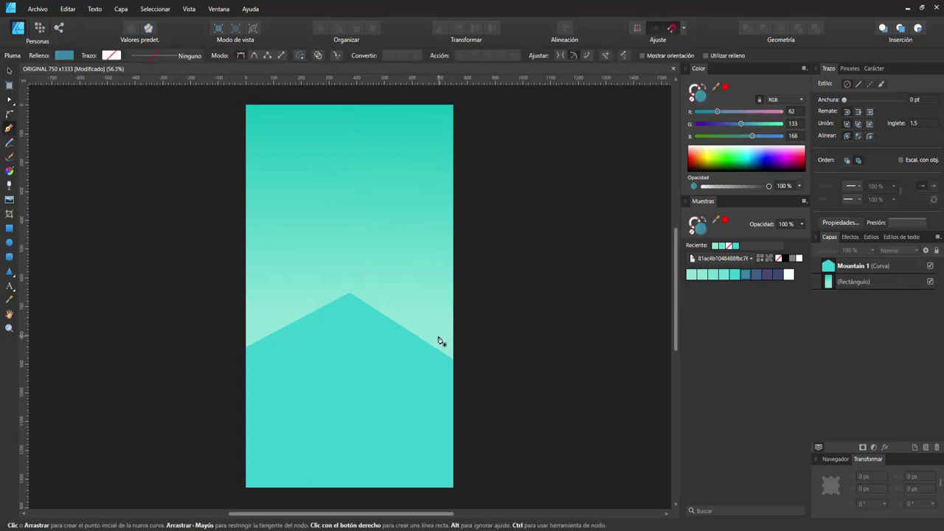
click(453, 323)
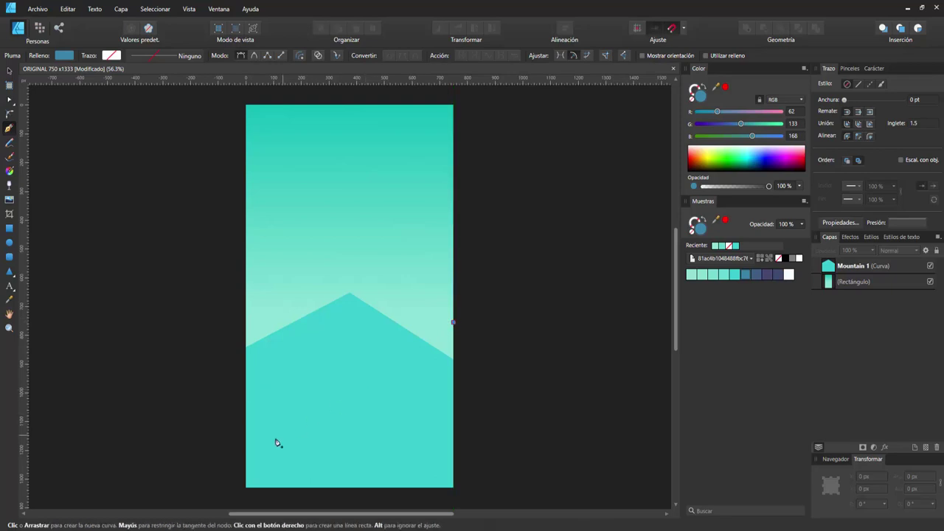
click(247, 426)
click(245, 488)
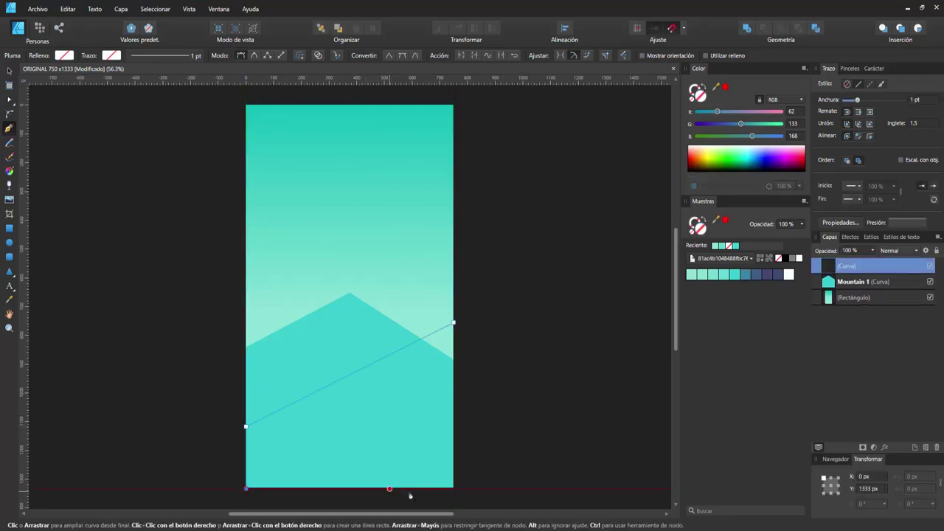
click(453, 488)
click(454, 323)
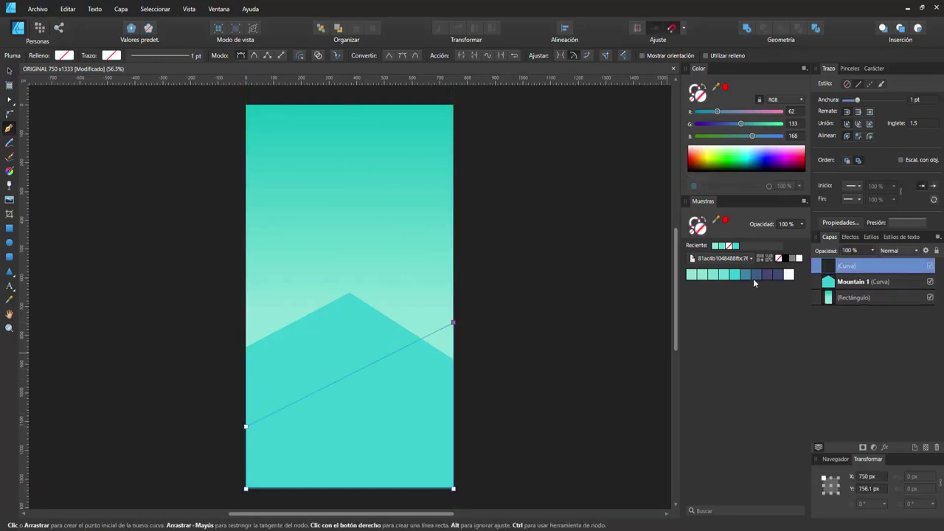
click(746, 274)
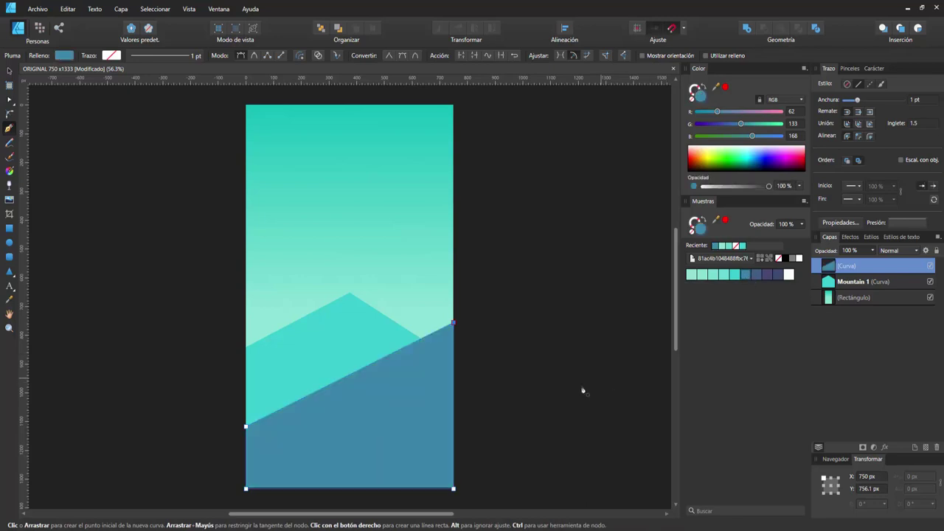
Rename the new slope's layer to 'Mountain 2'.
key(v)
click(548, 480)
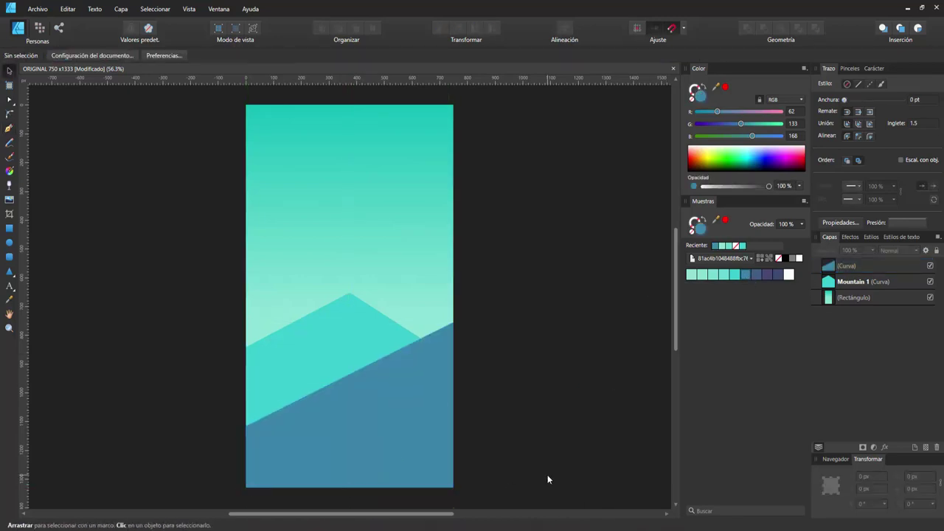
click(849, 266)
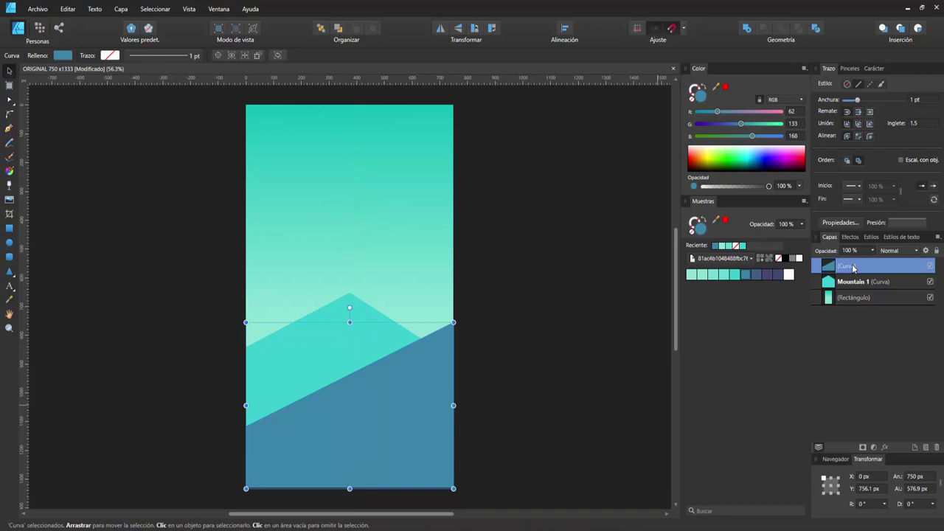
double_click(854, 268)
text(Mountain 2)
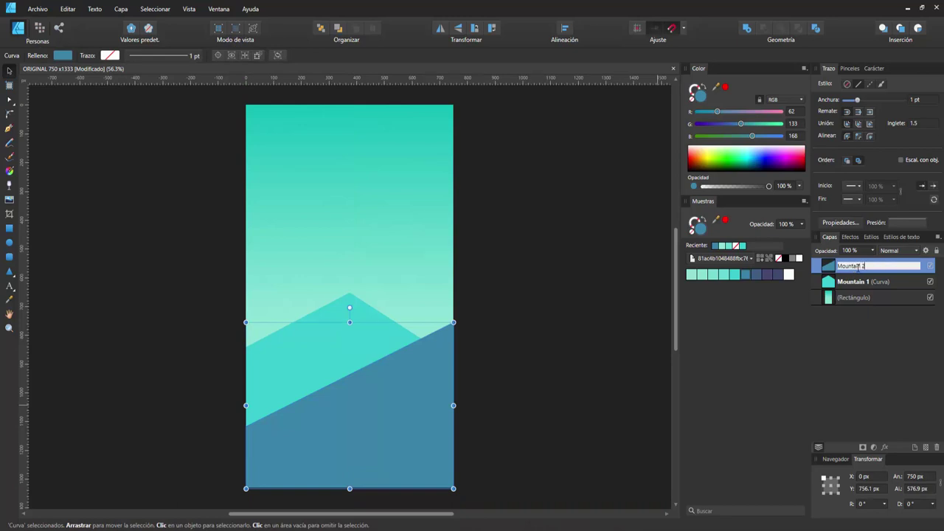
key(Return)
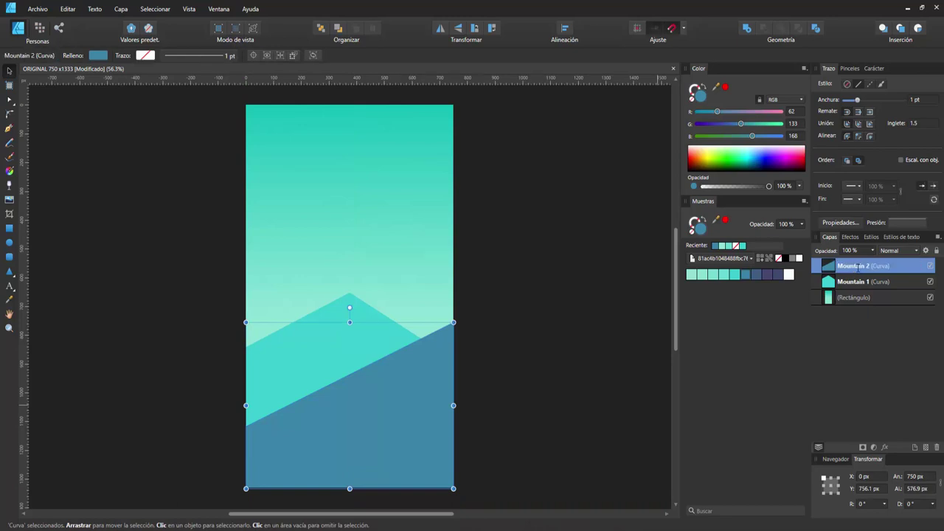
click(585, 288)
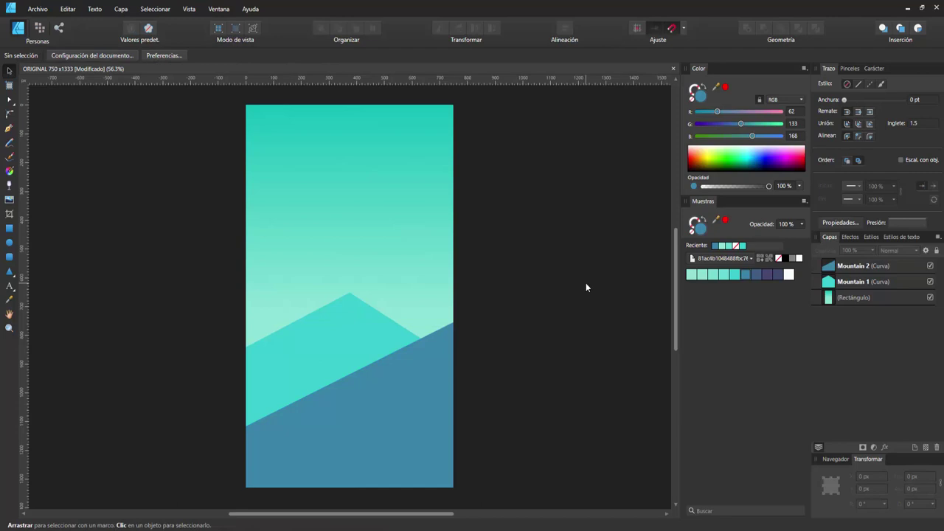
click(8, 129)
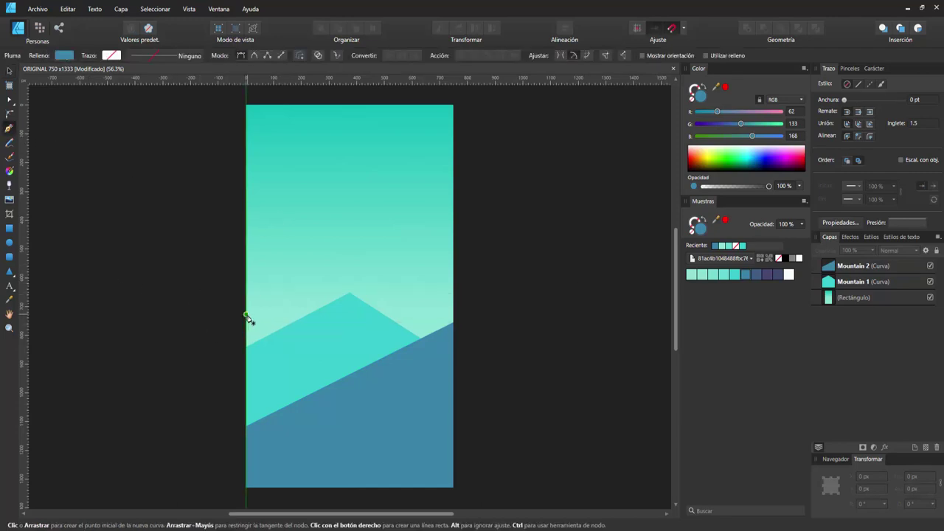
Draw a pale teal hill peaking near the left edge, layered just below Mountain 1.
click(246, 315)
click(277, 298)
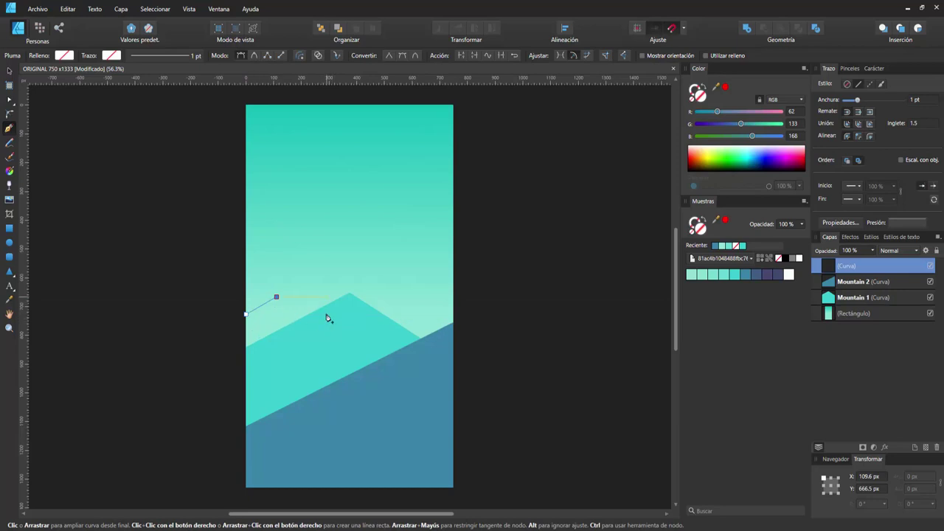
click(326, 317)
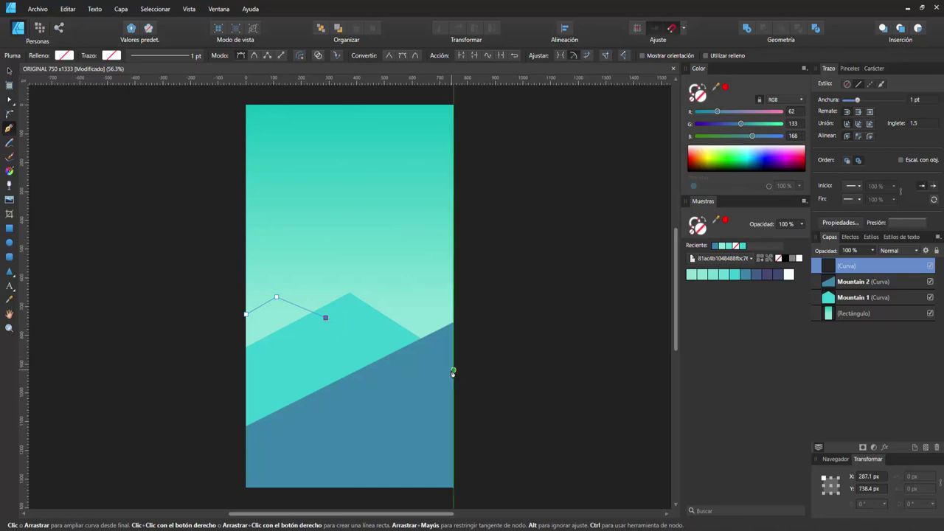
click(246, 489)
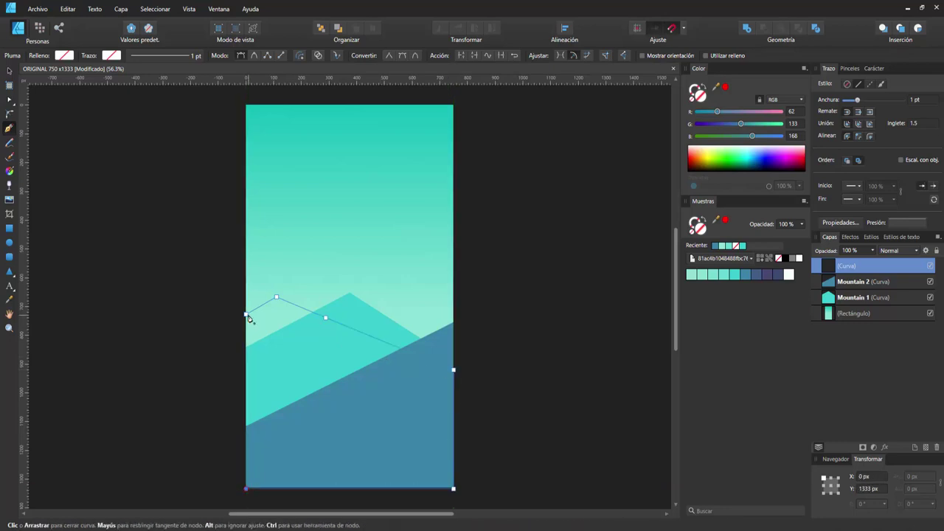
click(246, 315)
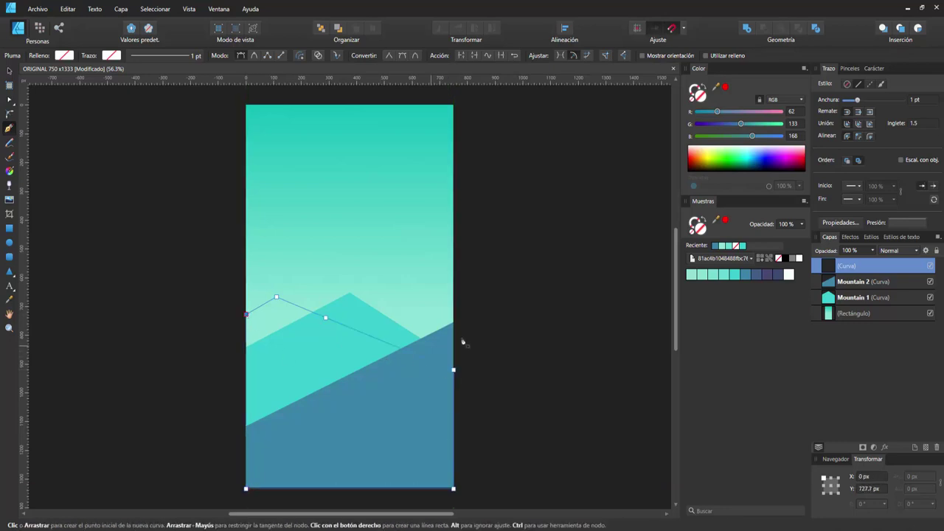
click(727, 277)
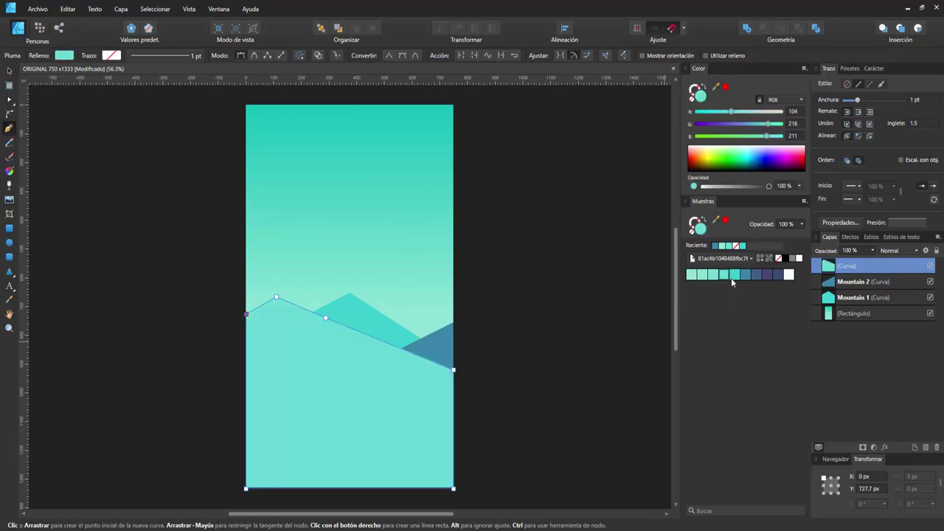
drag(861, 270, 826, 299)
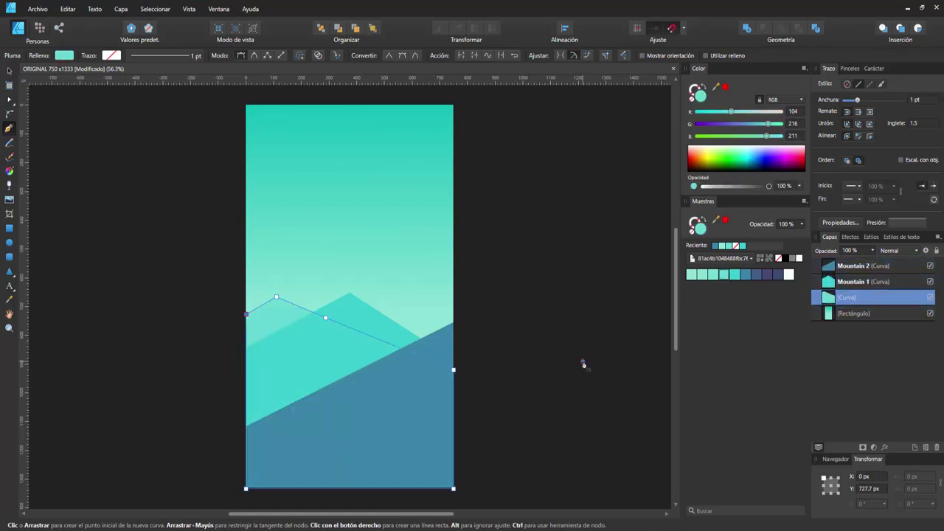
key(v)
click(581, 393)
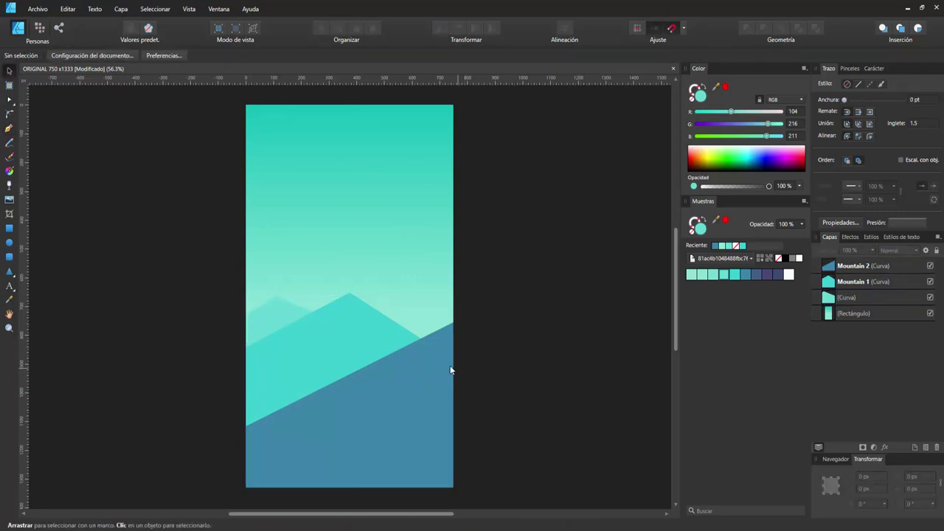
Draw a dark purple foreground slope rising from the left edge.
click(8, 129)
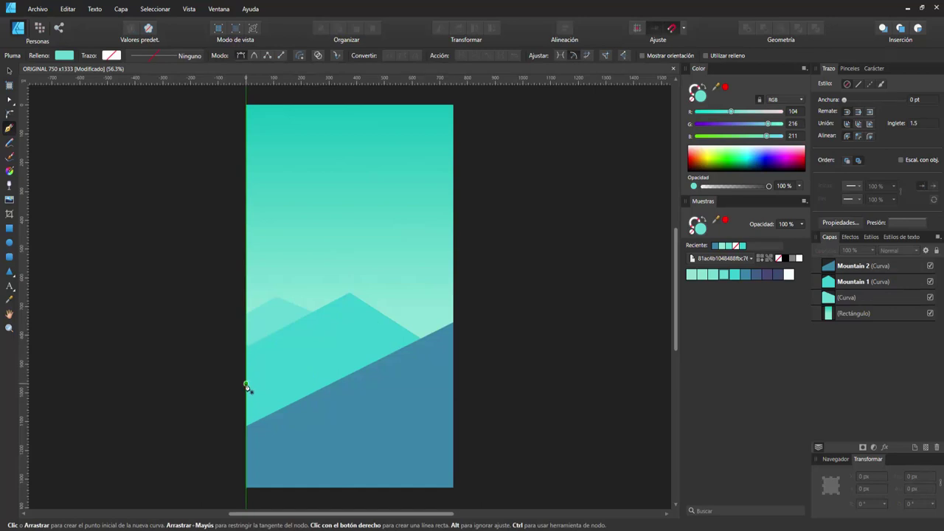
click(247, 385)
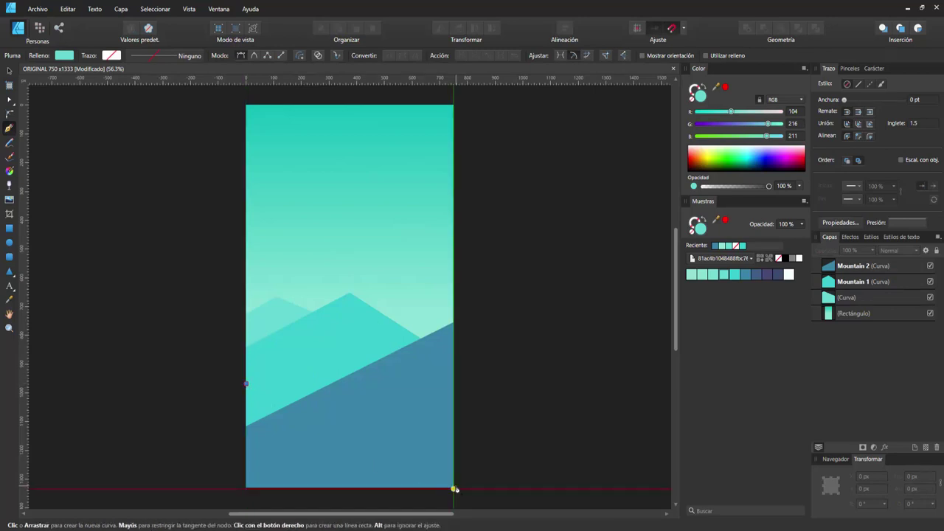
click(453, 487)
click(247, 489)
click(246, 385)
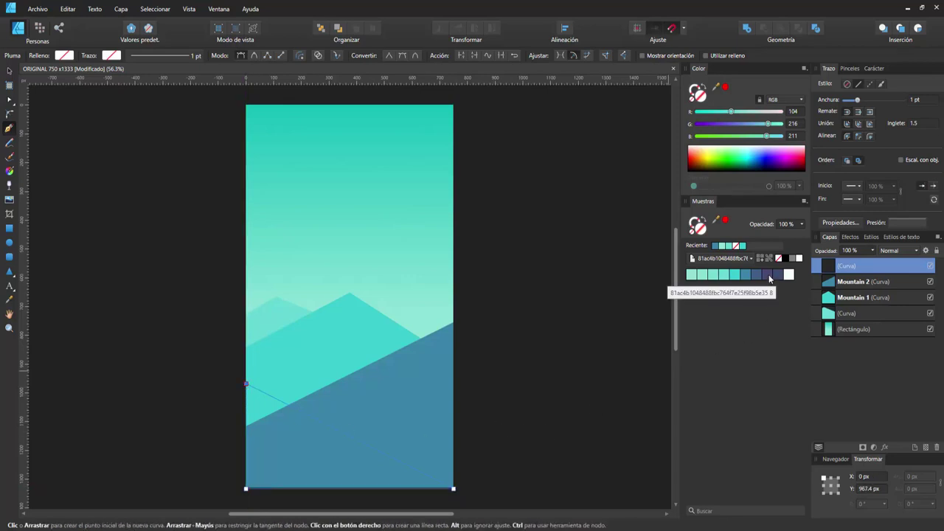
click(768, 276)
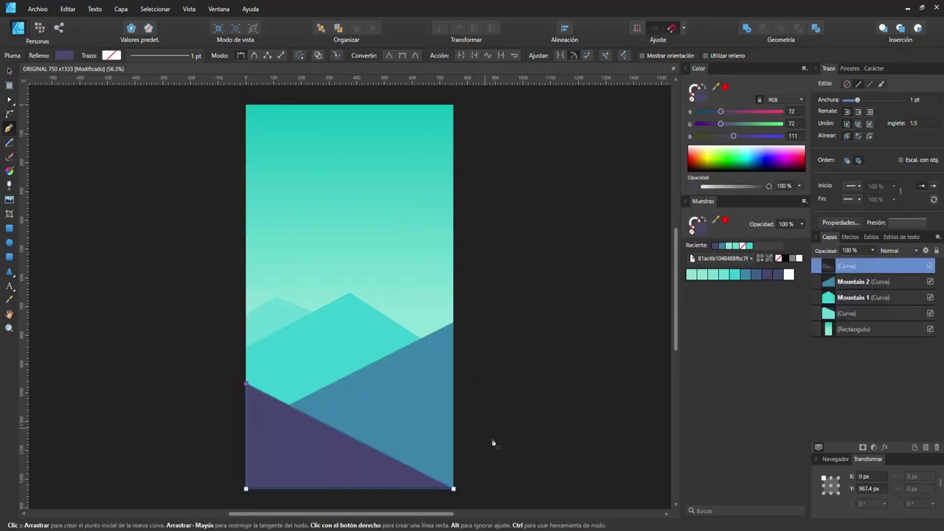
key(Escape)
Rename the pale hill layer 'Mountain 0' and the purple slope 'Mountain 3'.
key(v)
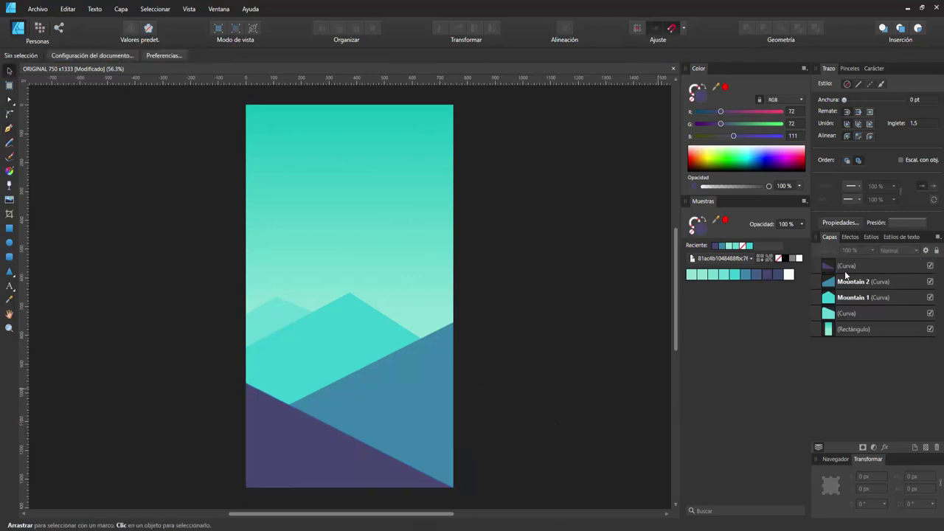
double_click(860, 314)
text(Mountain 0)
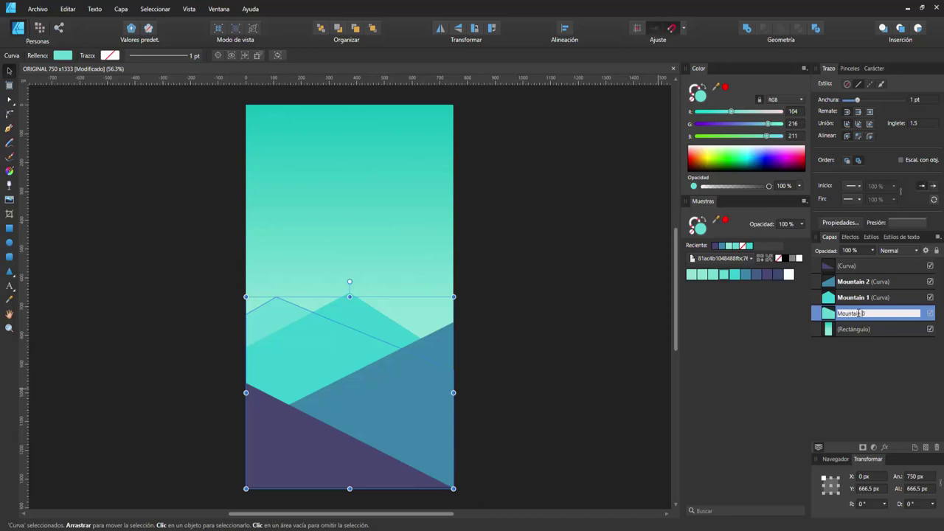
key(Return)
double_click(869, 266)
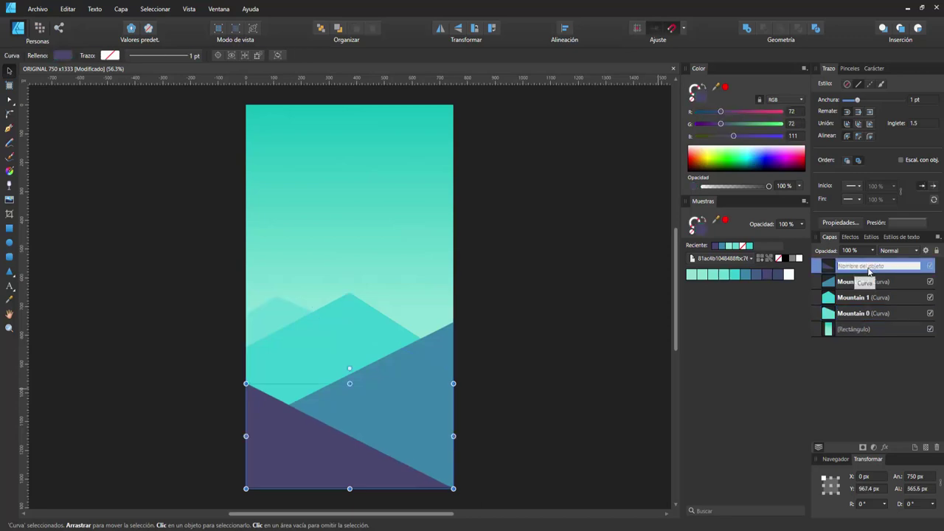
text(Mountain 3)
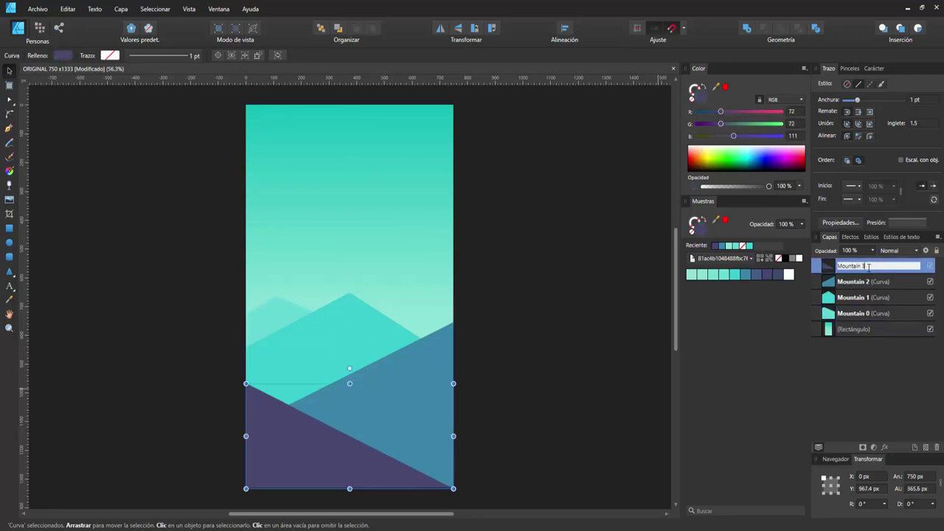
key(Return)
click(550, 411)
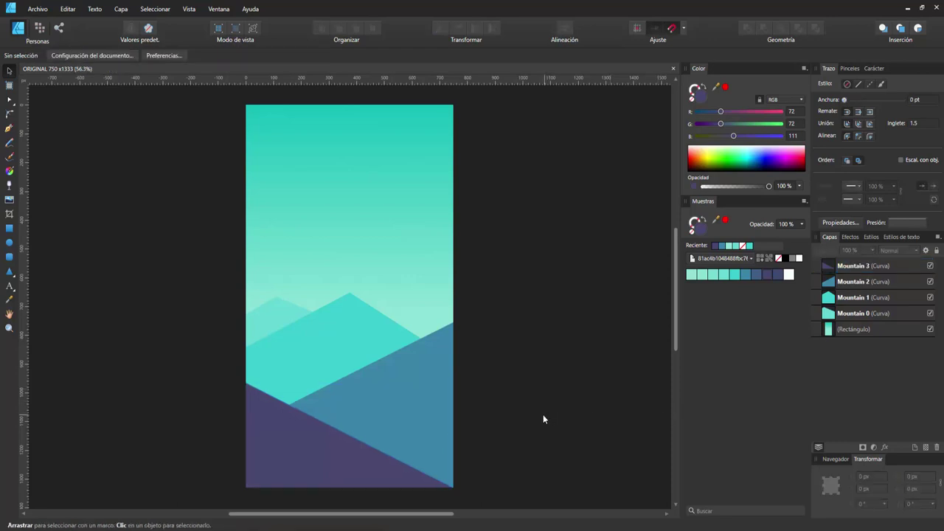
Draw a dark purple hill with a central peak across the bottom, moved down the layer stack.
key(p)
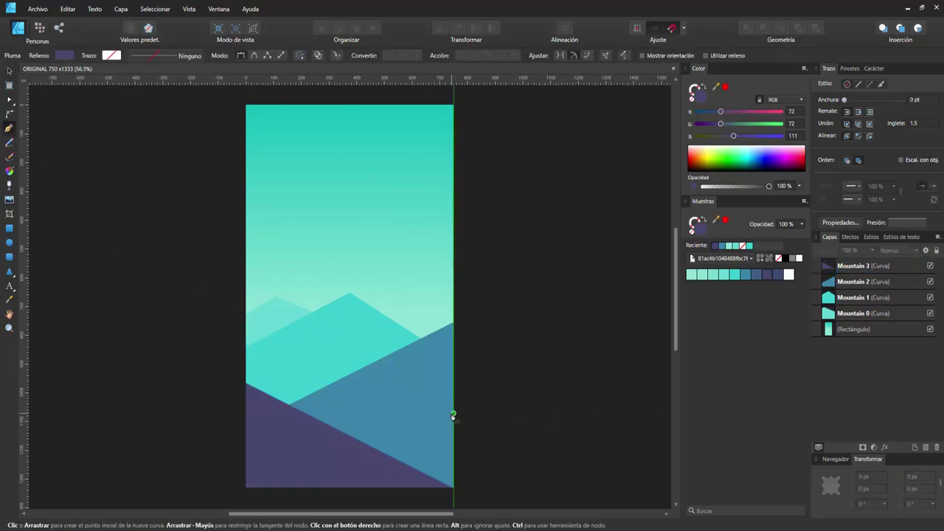
click(454, 424)
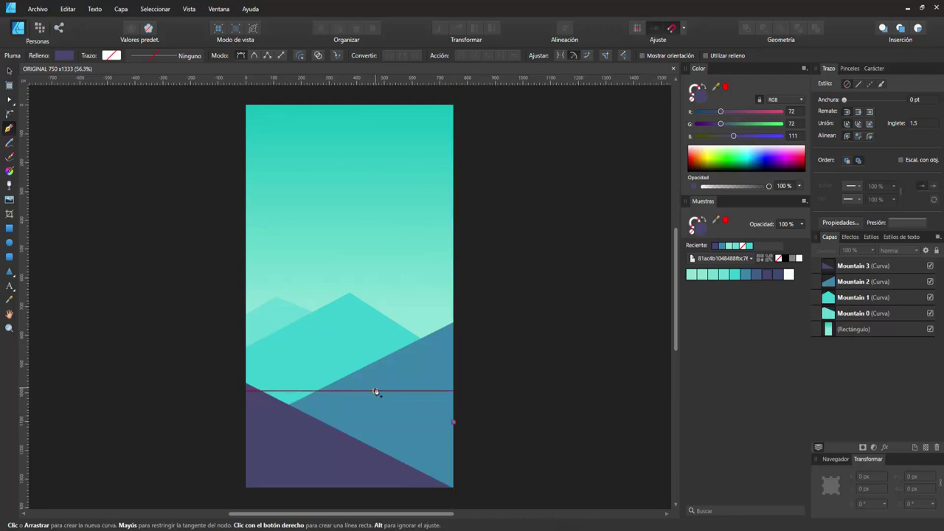
click(375, 391)
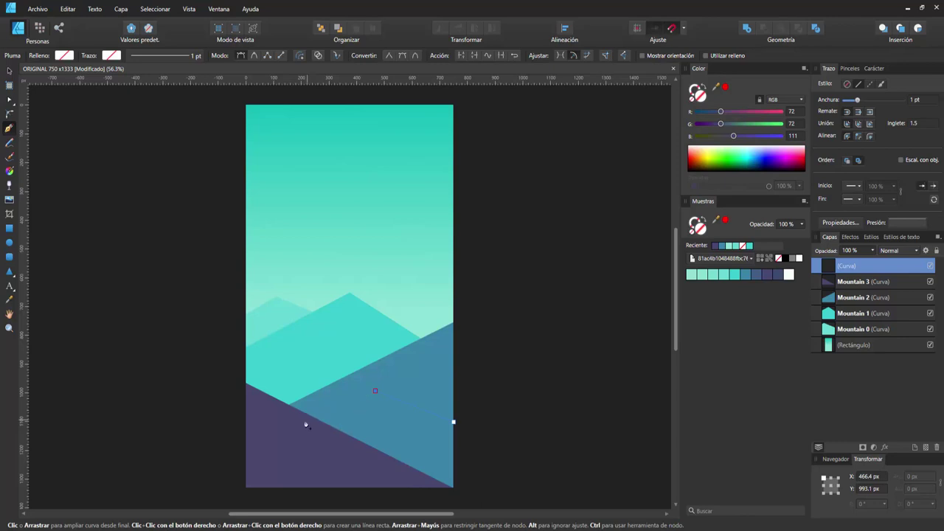
click(303, 423)
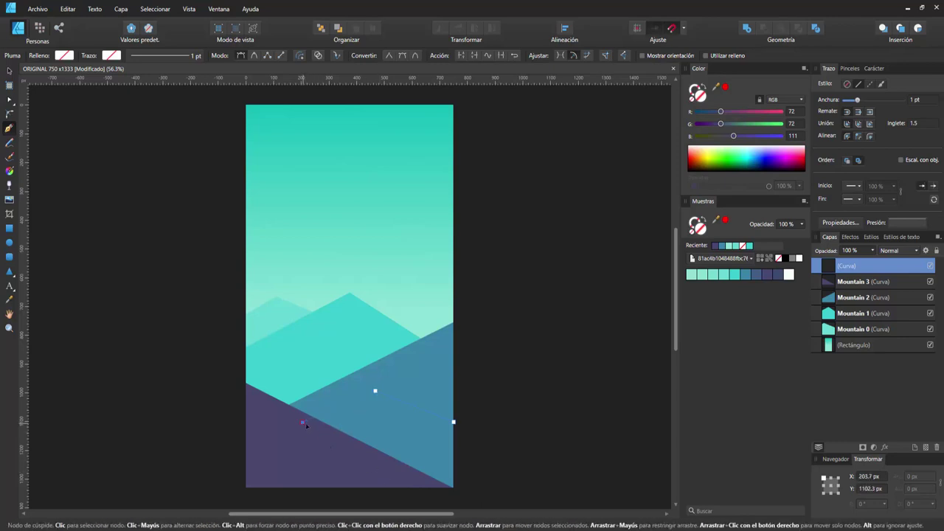
click(246, 432)
click(246, 489)
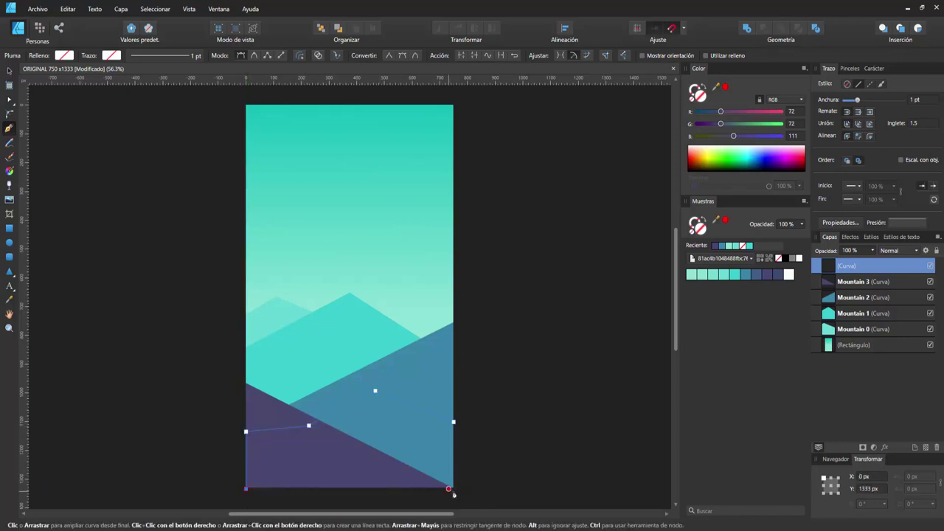
click(453, 492)
click(454, 424)
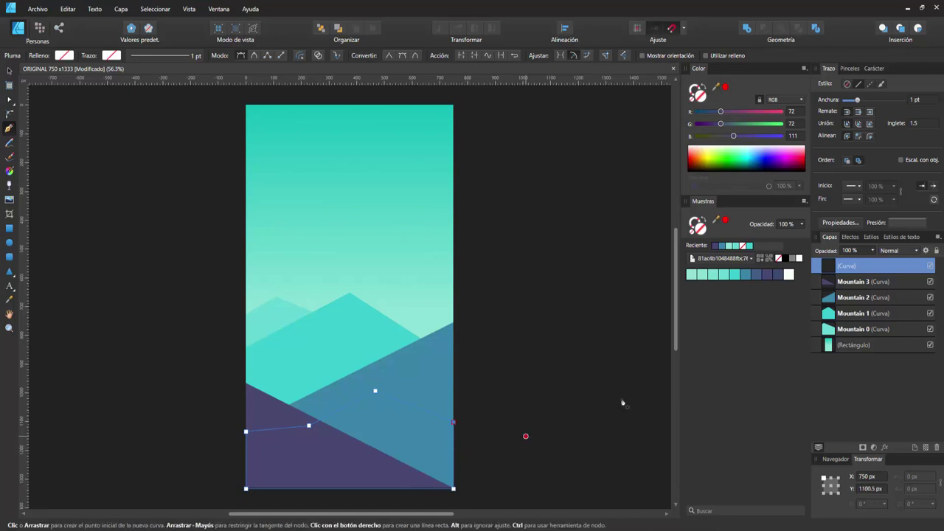
click(771, 275)
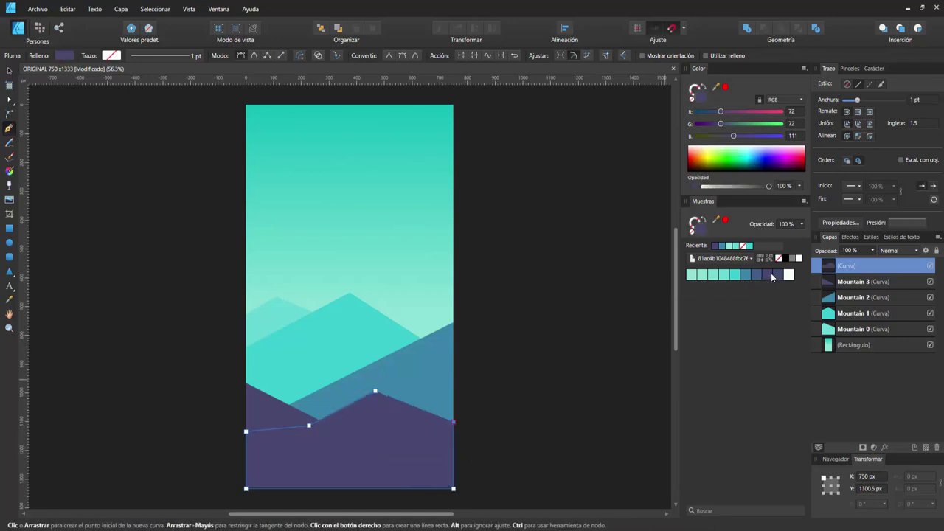
drag(841, 267, 816, 291)
key(Escape)
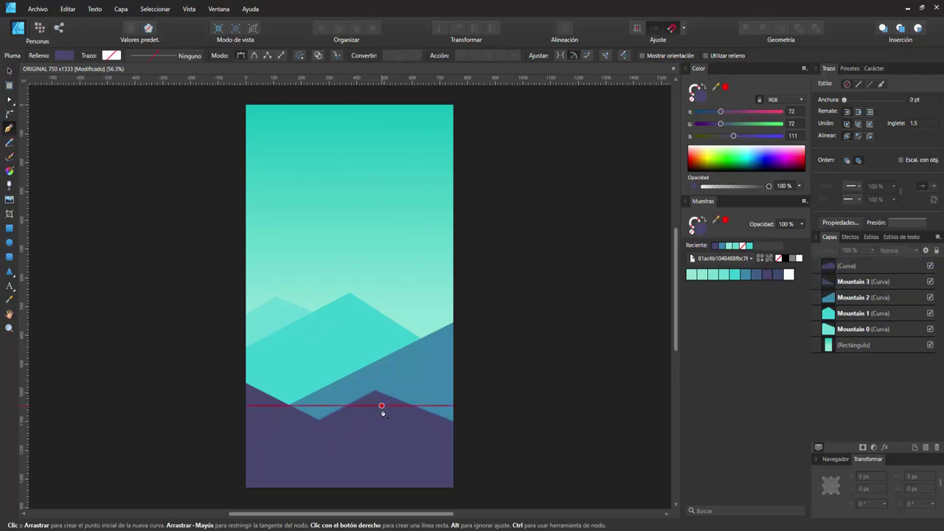
Pen a second closed mountain outline over the purple hill.
click(365, 368)
click(454, 490)
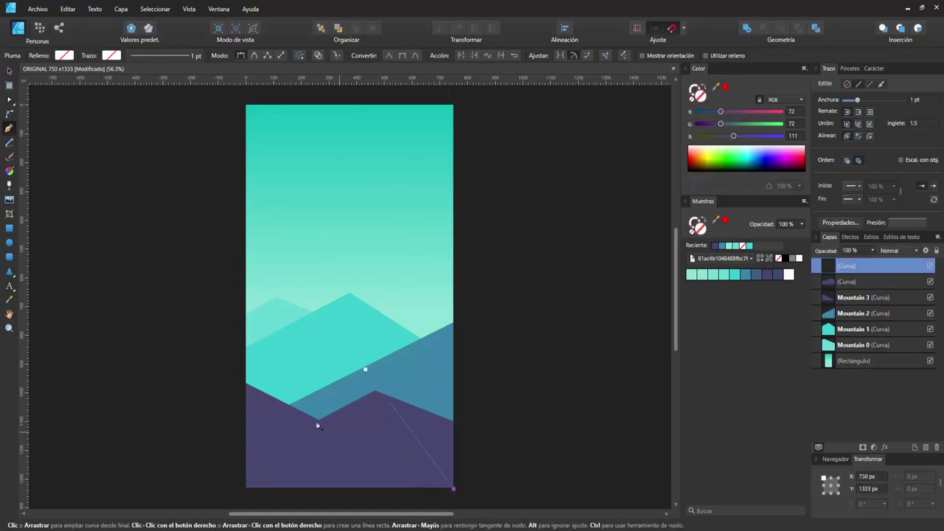
click(245, 489)
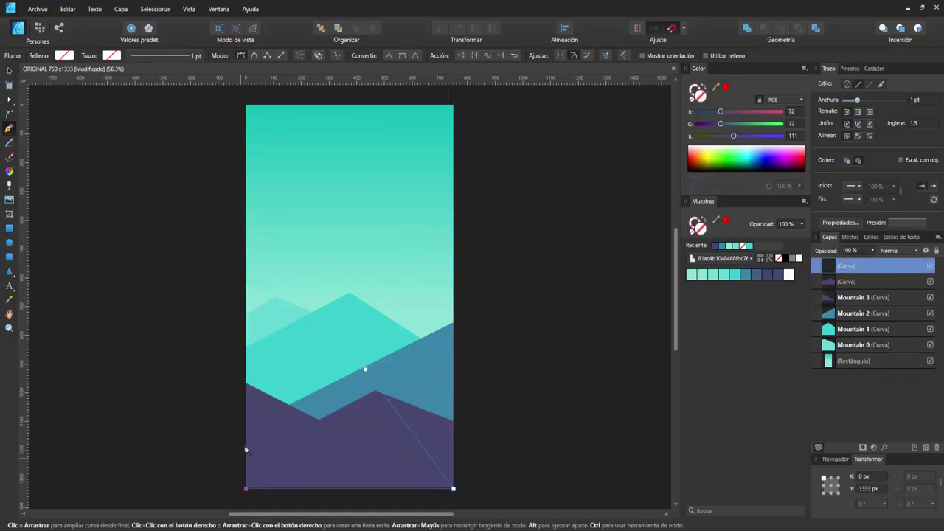
click(245, 436)
click(366, 369)
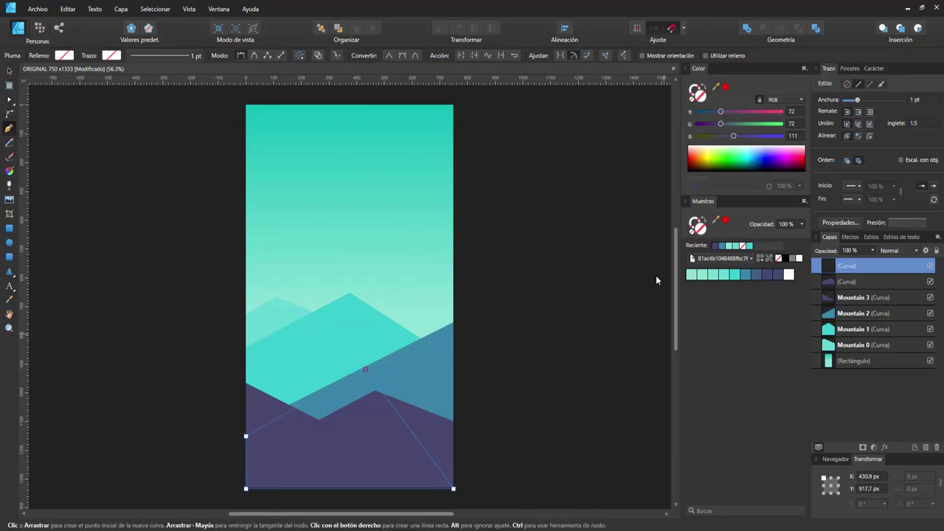
click(10, 171)
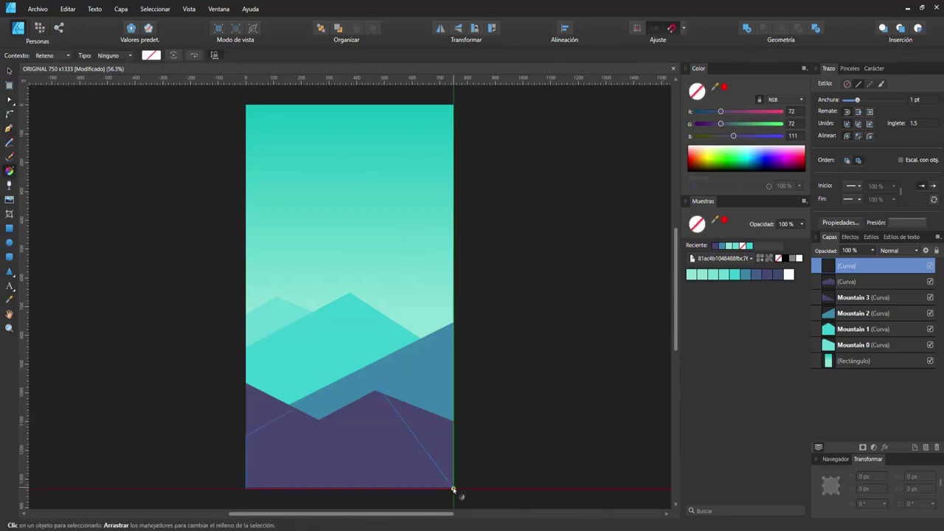
Fill the new mountain with a diagonal gradient from slate blue near the peak to dark purple.
drag(453, 488, 332, 385)
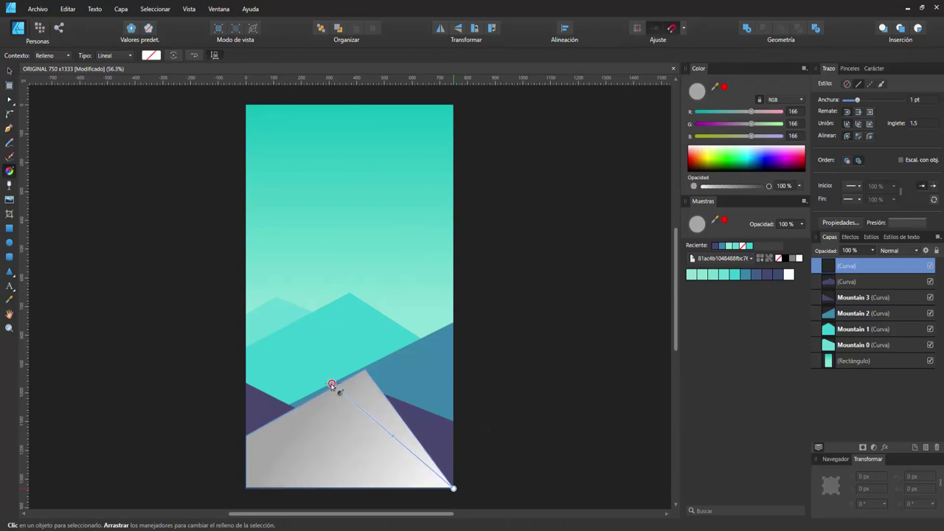
click(453, 488)
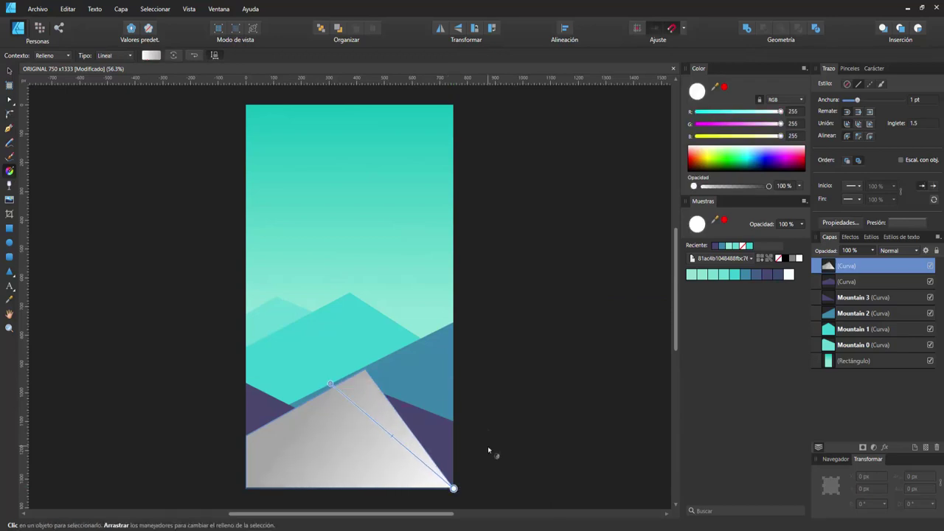
click(777, 275)
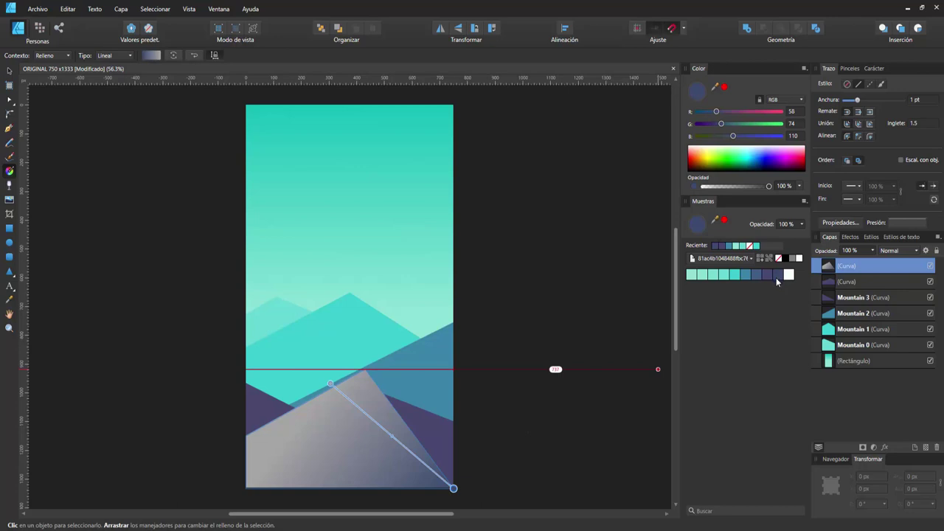
click(332, 384)
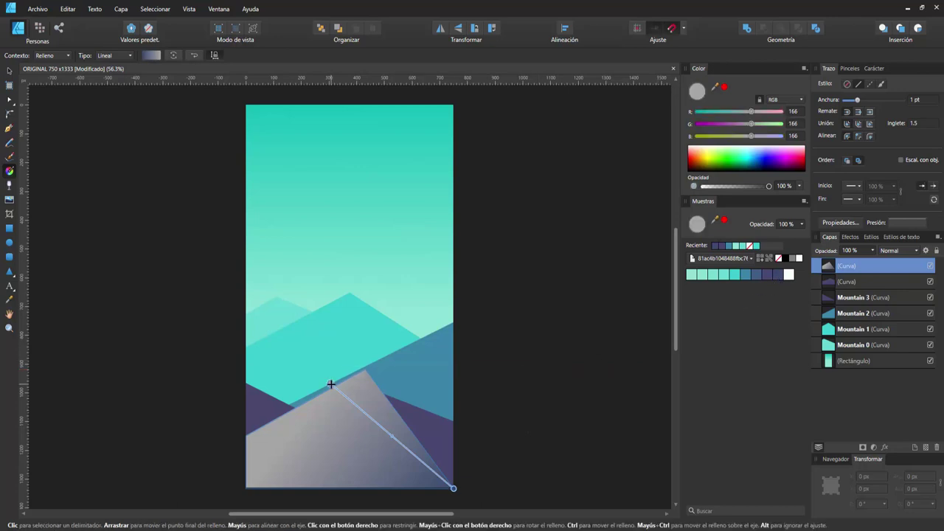
click(758, 276)
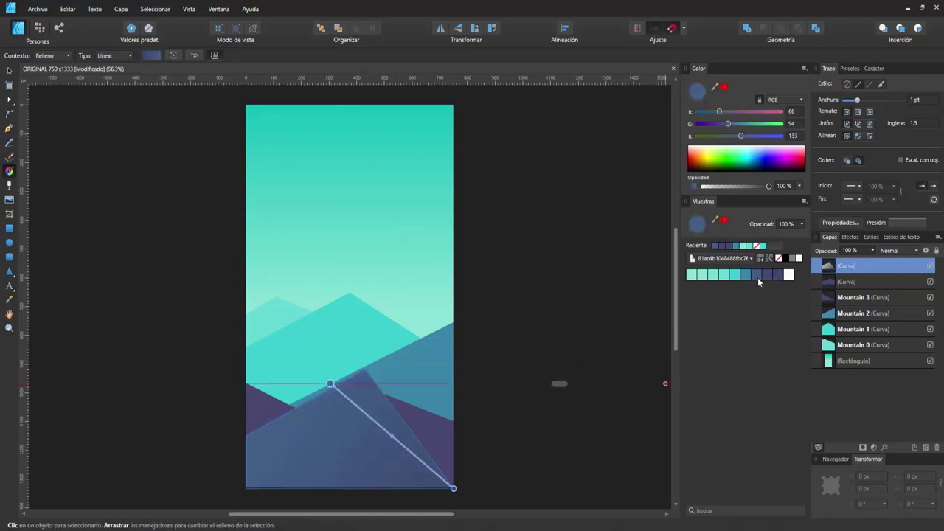
click(452, 488)
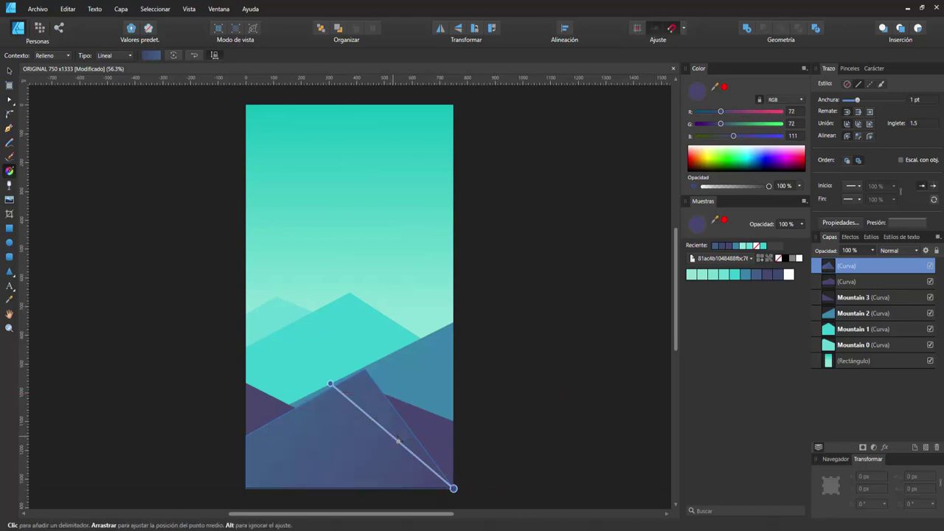
drag(330, 384, 344, 383)
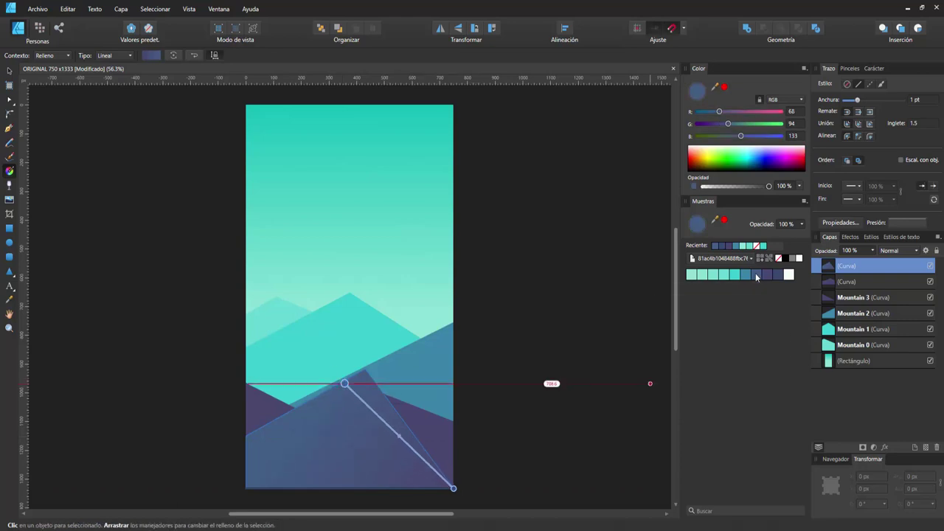
drag(454, 487, 455, 488)
click(454, 487)
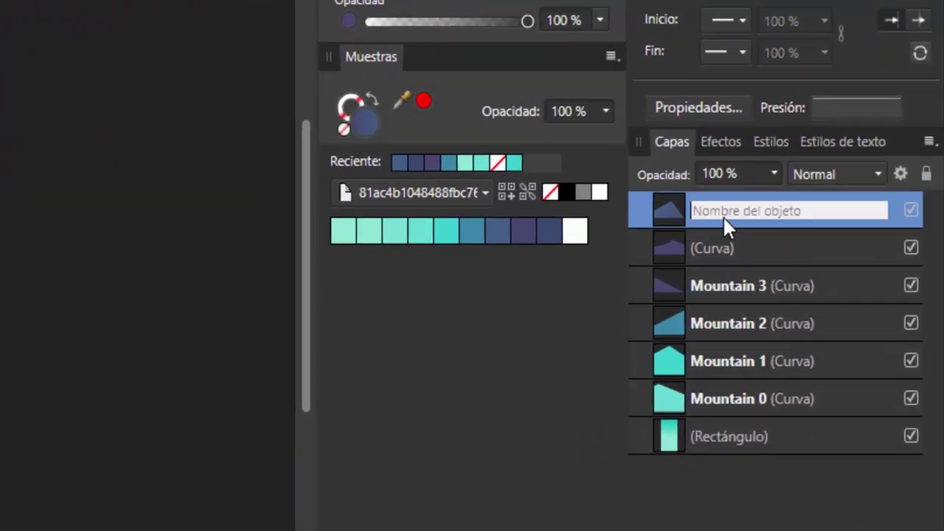
Place the gradient mountain inside the purple hill, clipped to its outline.
drag(723, 243, 794, 270)
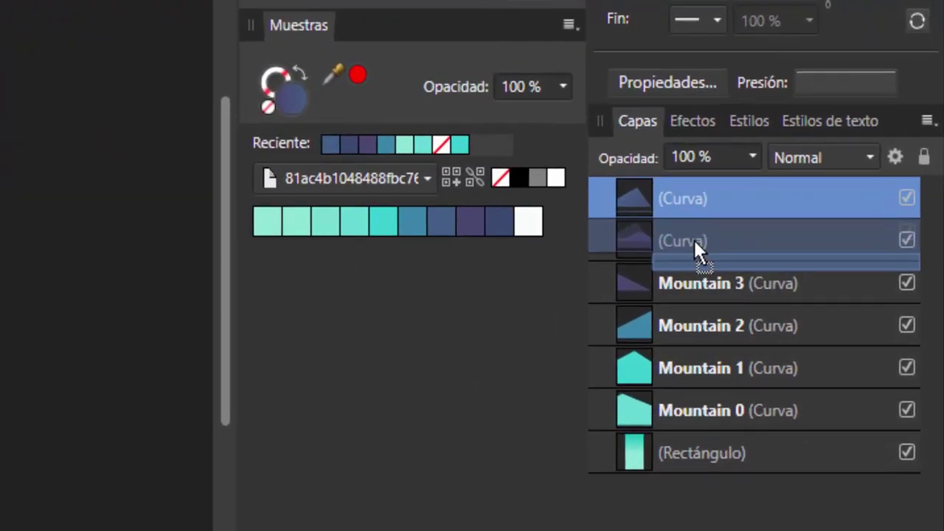
drag(698, 240, 701, 255)
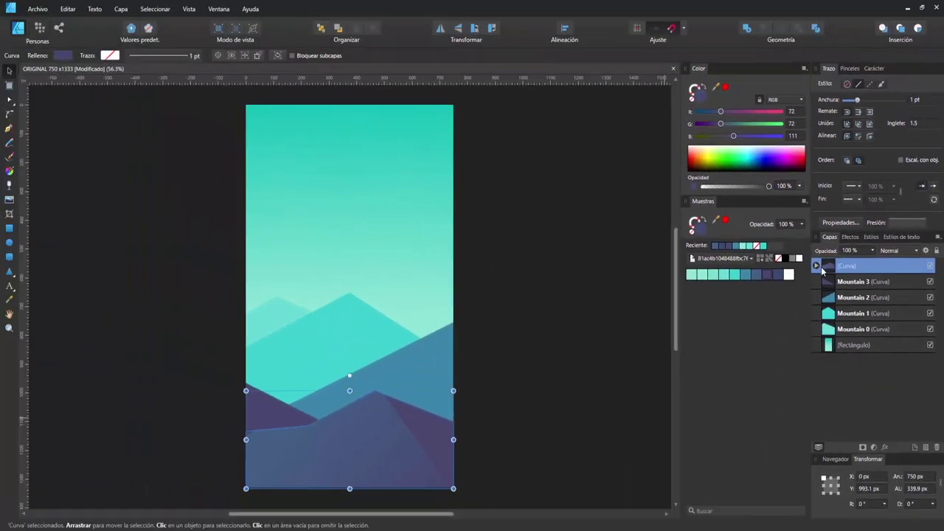
click(851, 281)
scroll(370, 479, up, 2)
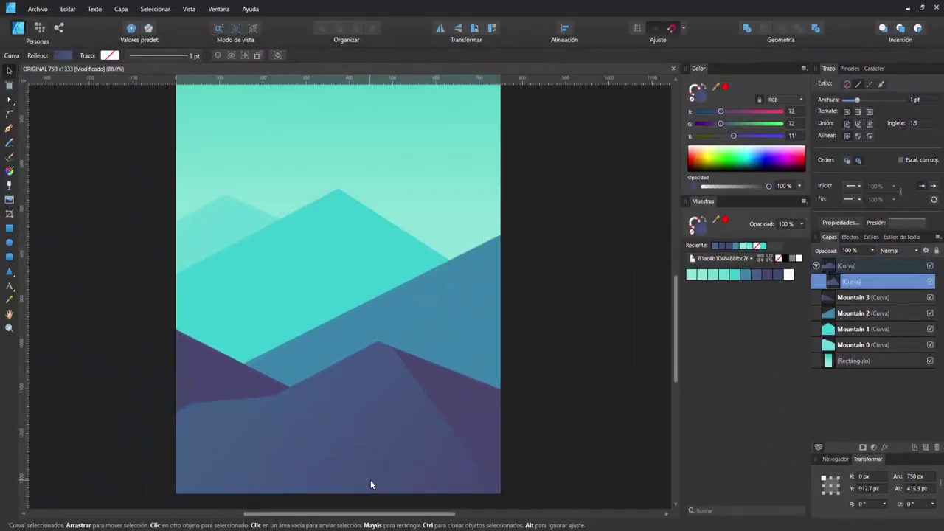
scroll(371, 480, up, 2)
Nudge the mountain's peak node slightly left and move the (Curva) group below Mountain 3.
key(a)
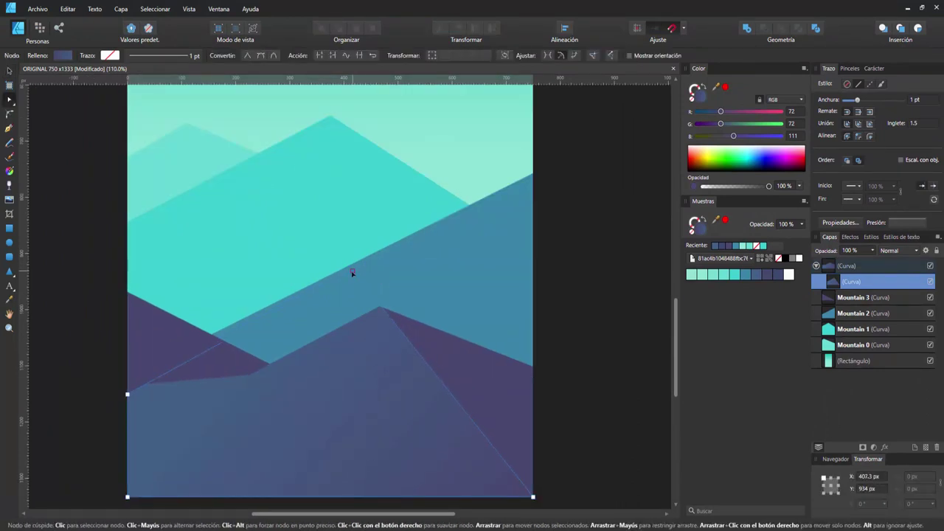
drag(380, 308, 378, 308)
click(550, 358)
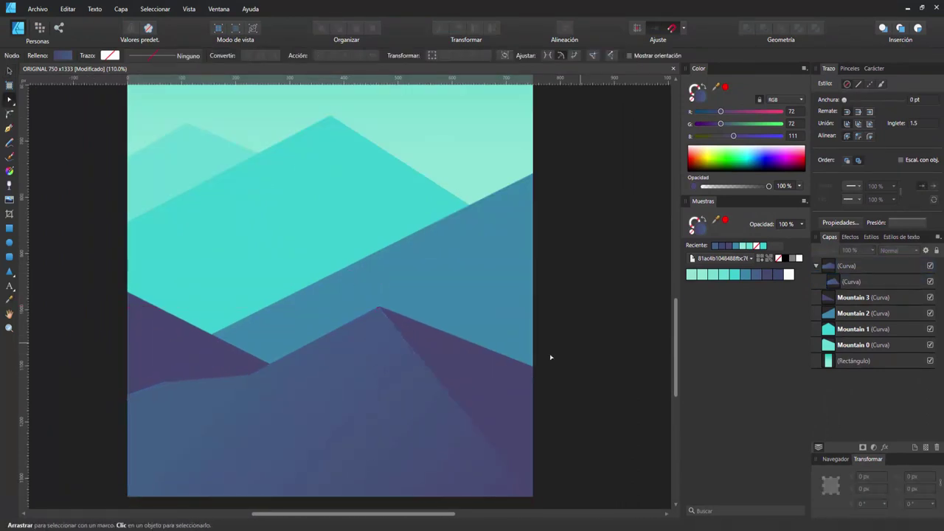
click(385, 388)
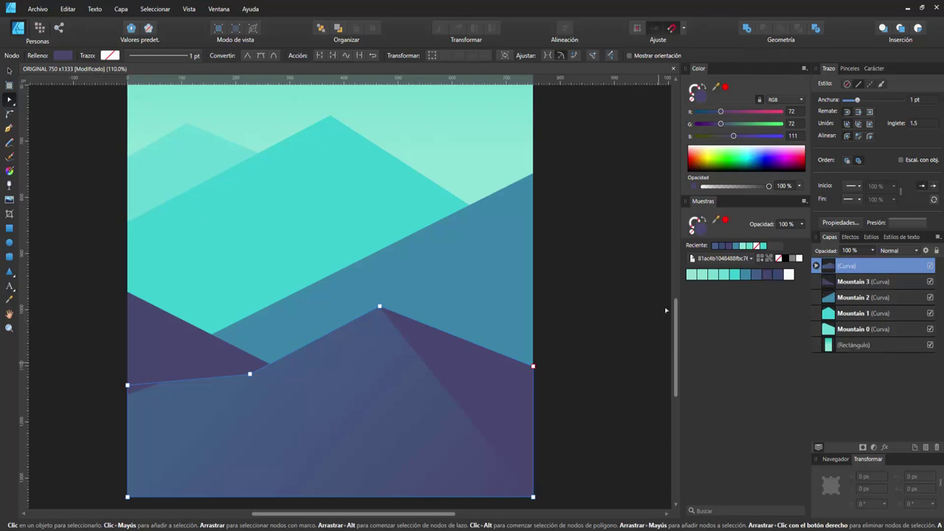
drag(823, 270, 819, 285)
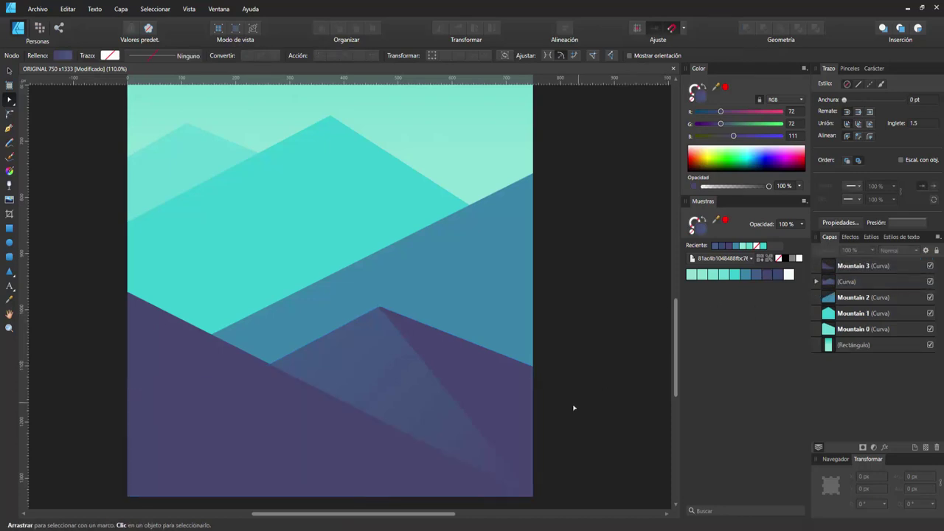
scroll(572, 402, down, 3)
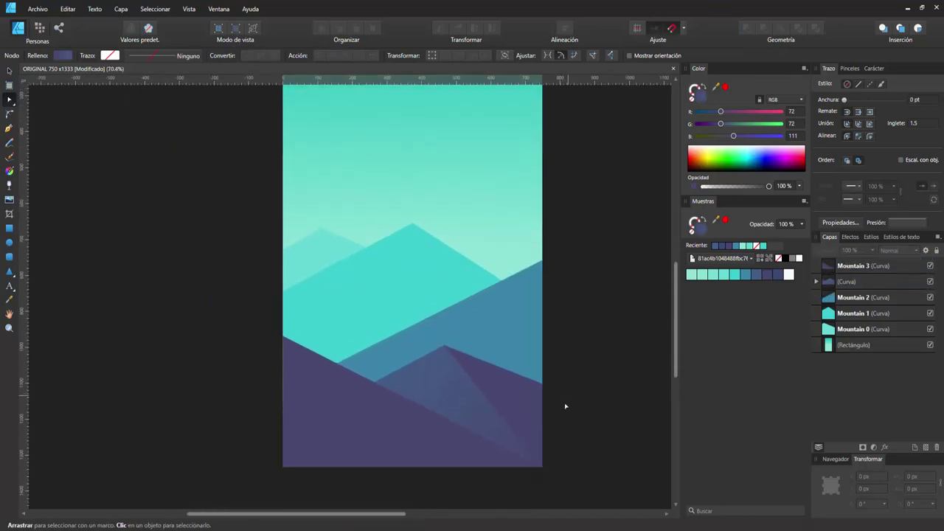
scroll(541, 443, up, 1)
Give Mountain 3 a diagonal linear gradient from its left edge to the bottom-right corner.
click(356, 453)
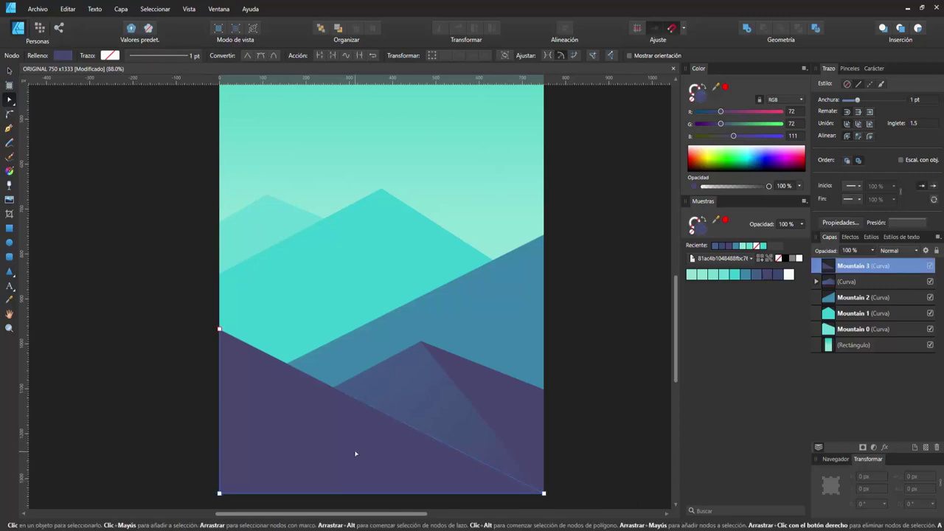
click(9, 172)
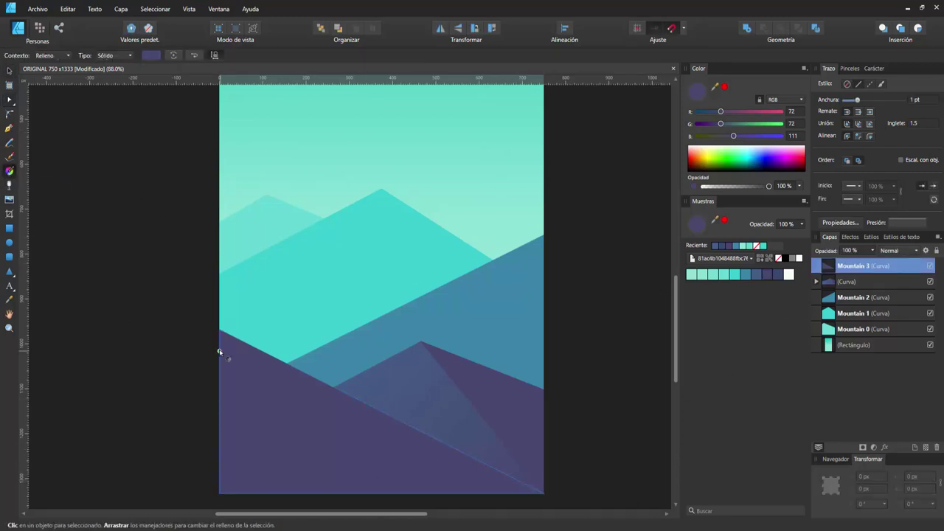
drag(219, 330, 543, 489)
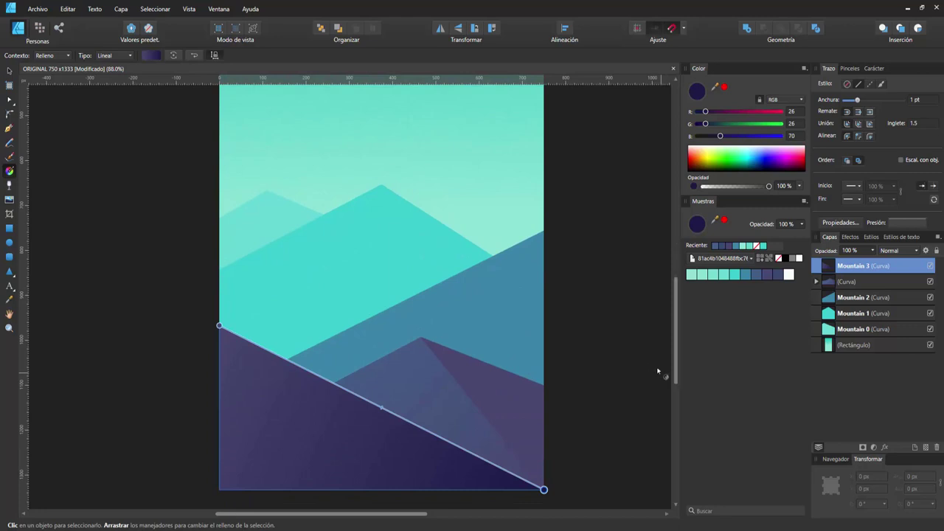
click(771, 274)
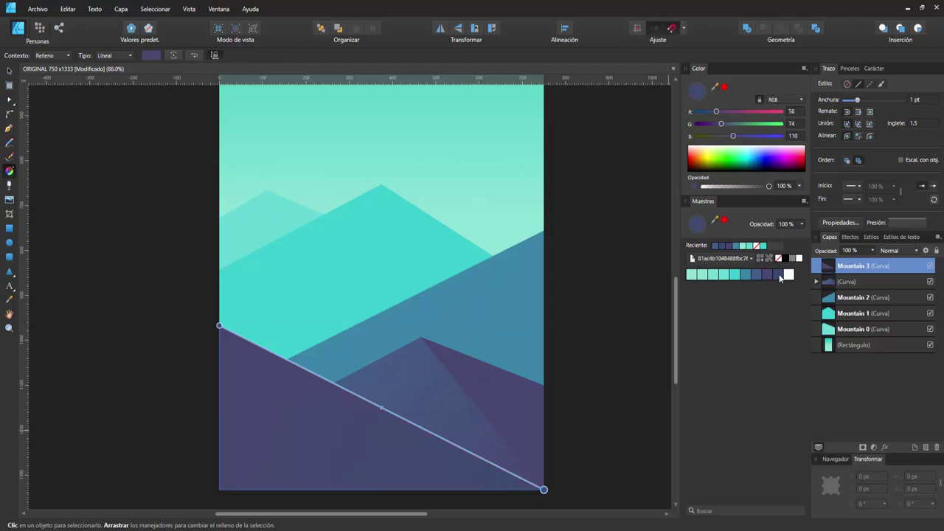
click(219, 325)
Select the (Curva) mountain group and inspect its inner curve in the Layers panel.
key(v)
click(578, 425)
click(516, 410)
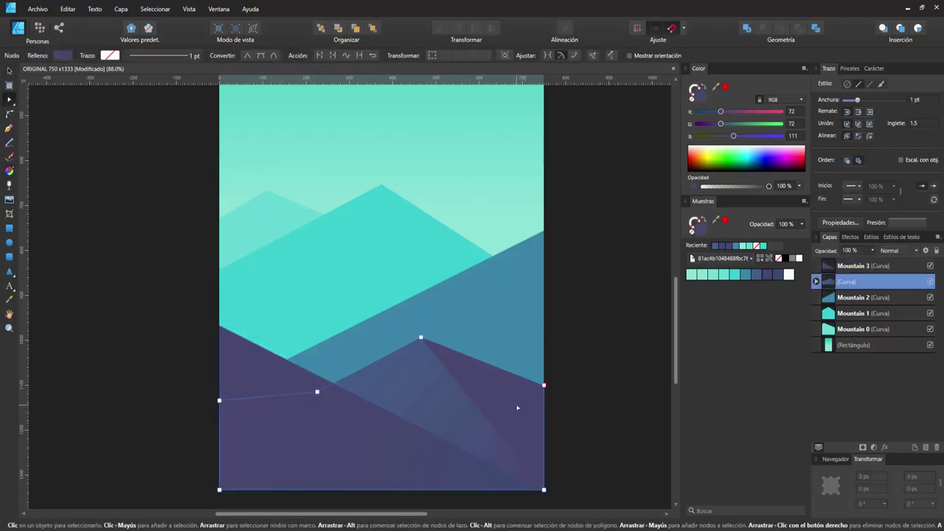
key(a)
click(816, 281)
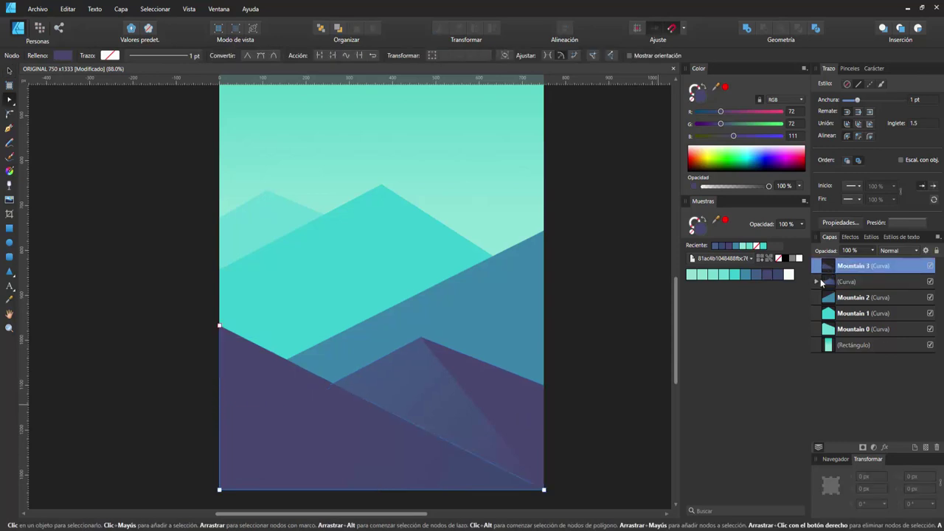
click(848, 297)
click(820, 287)
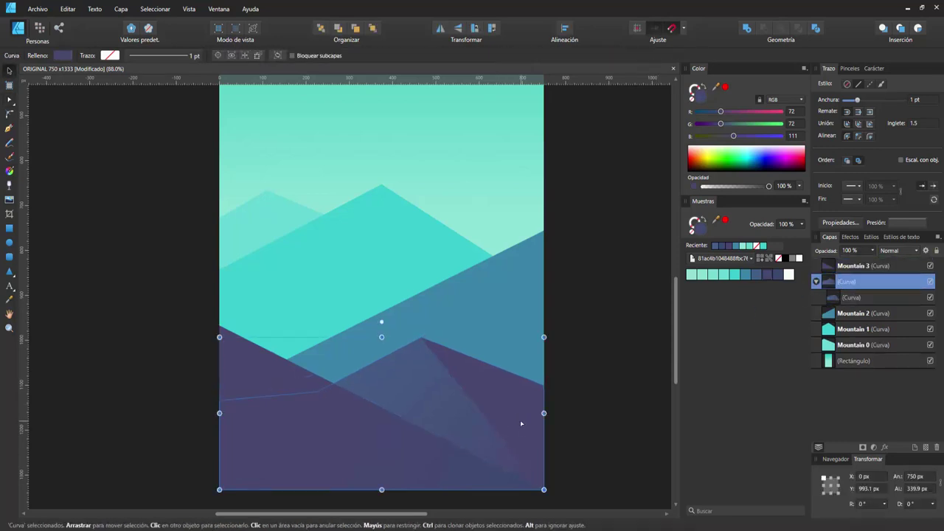
key(ctrl+d)
Rename the (Curva) group to Mountain 3.
scroll(509, 414, down, 1)
scroll(515, 403, down, 2)
scroll(462, 324, up, 2)
scroll(462, 324, up, 1)
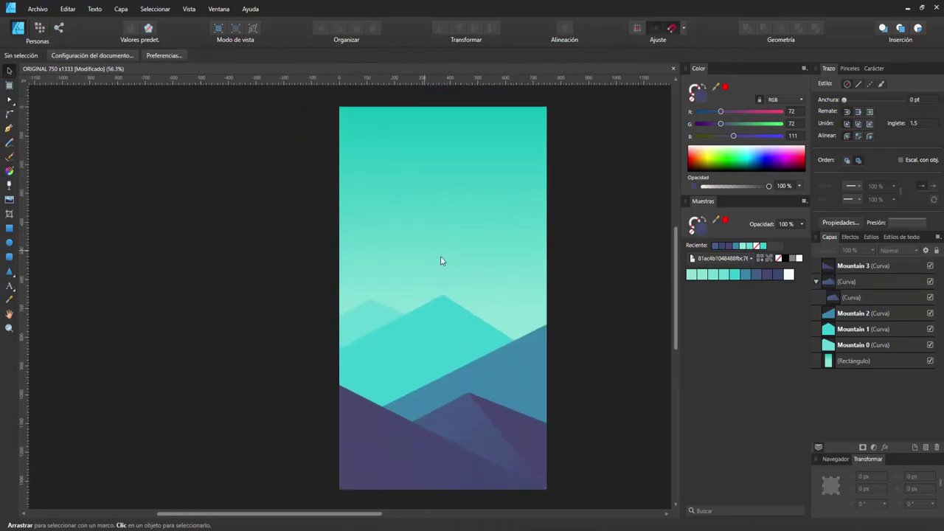
click(818, 281)
double_click(847, 282)
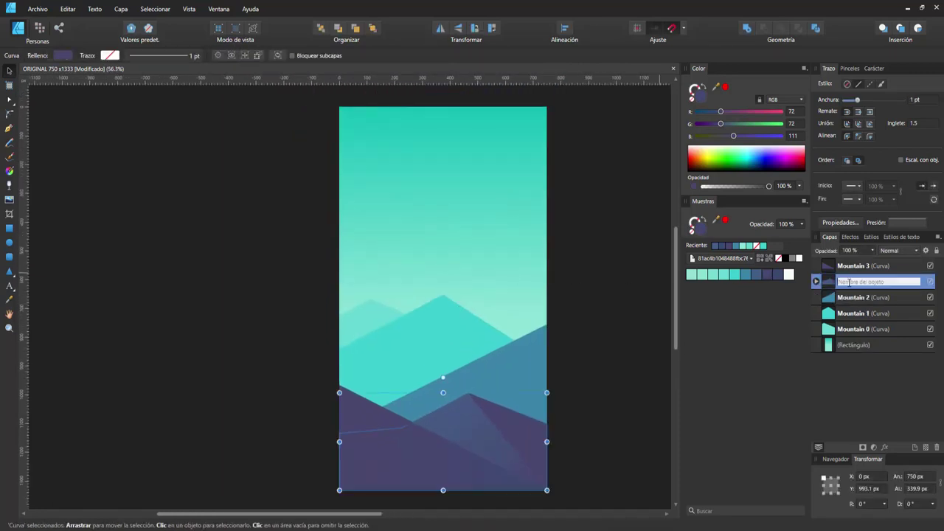
text(Mountain)
text(3)
key(Return)
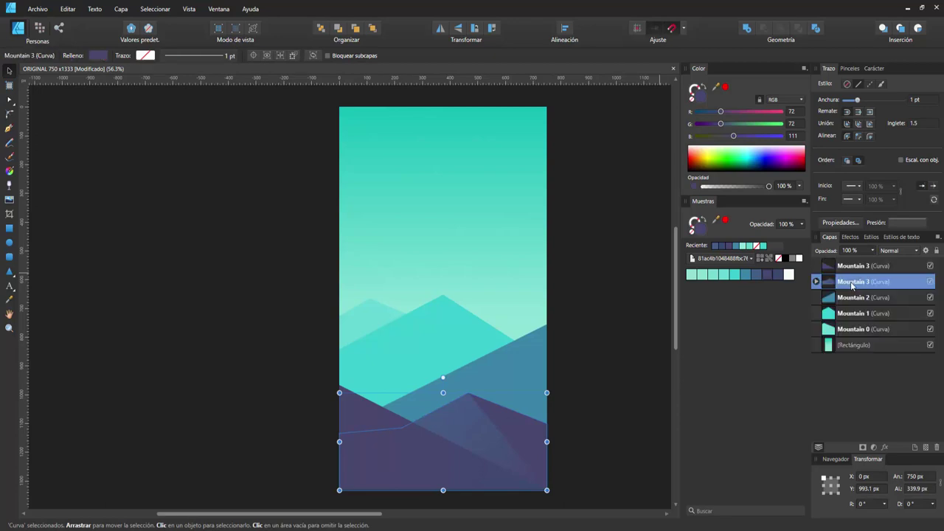
Rename the front purple mountain layer to Mountain 4 and deselect.
double_click(868, 266)
text(4)
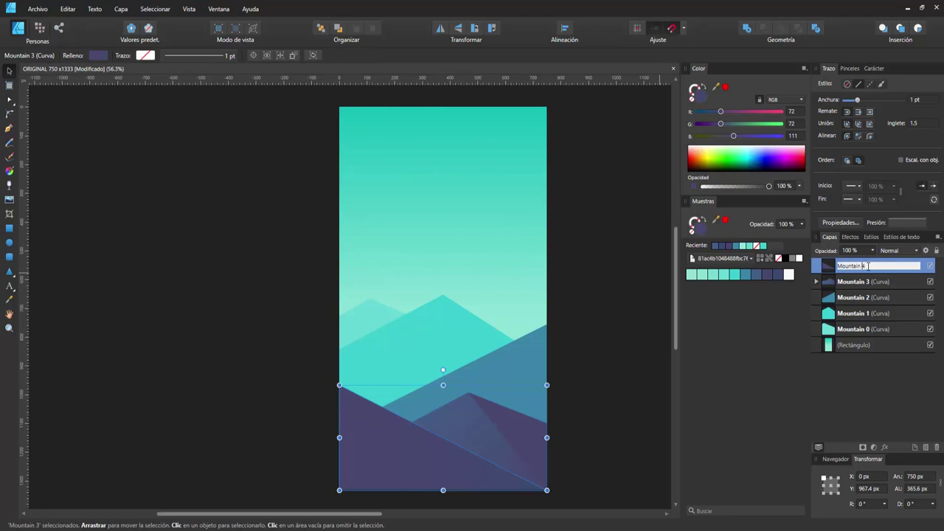
key(Return)
click(576, 351)
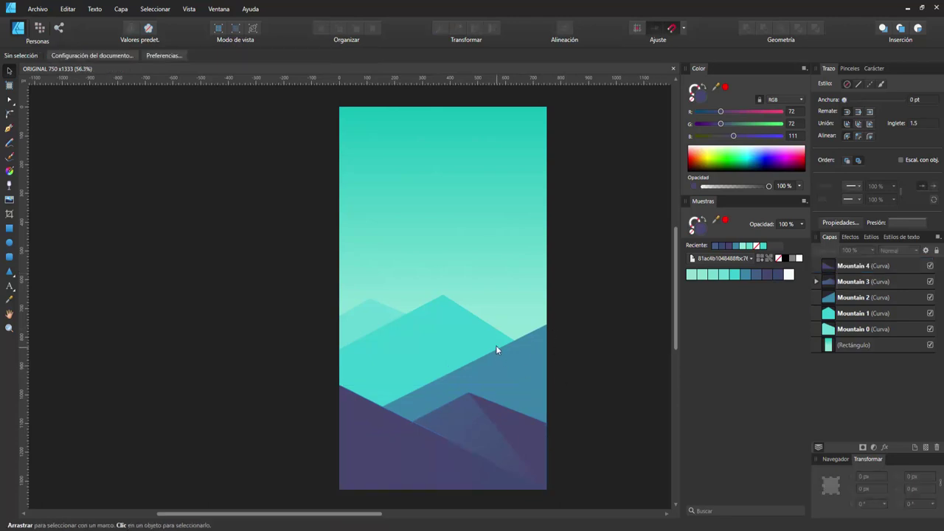
Give Mountain 0 a short vertical linear gradient fading lighter from its peak downward.
scroll(374, 302, up, 1)
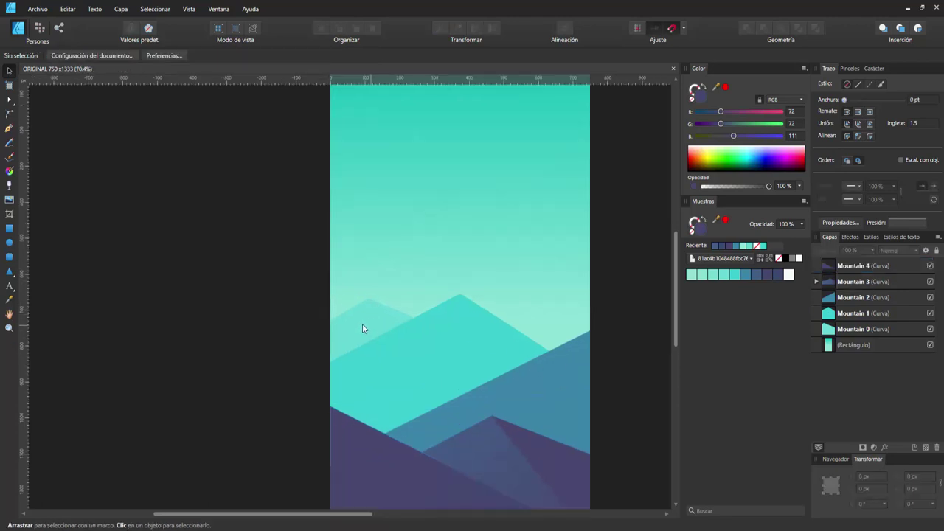
click(362, 324)
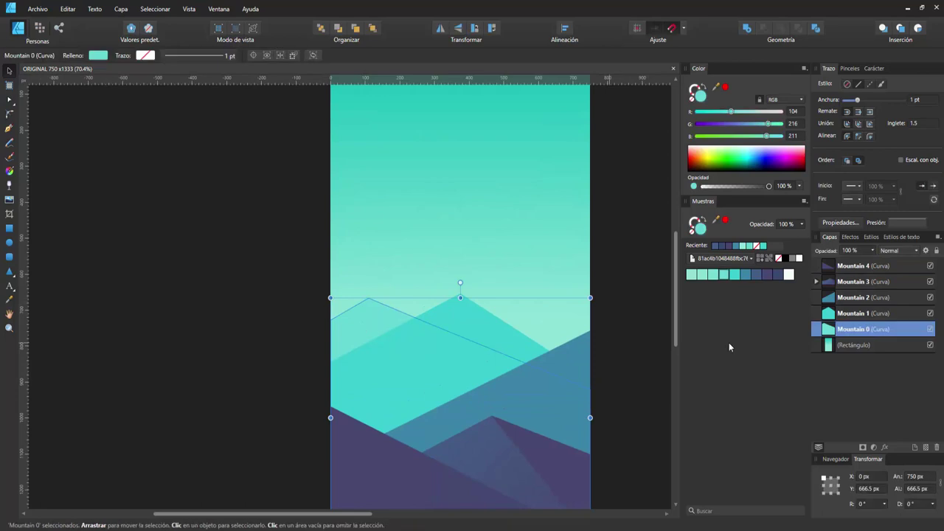
click(9, 172)
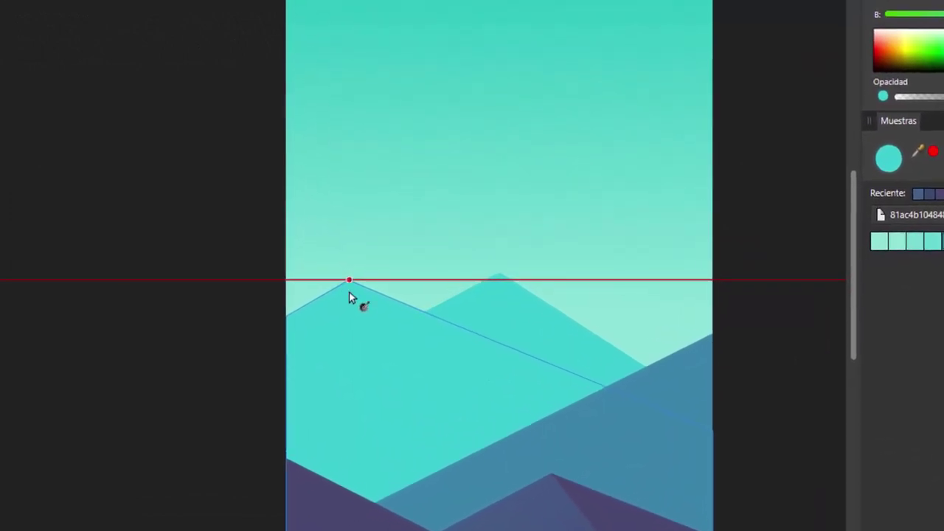
drag(349, 281, 342, 480)
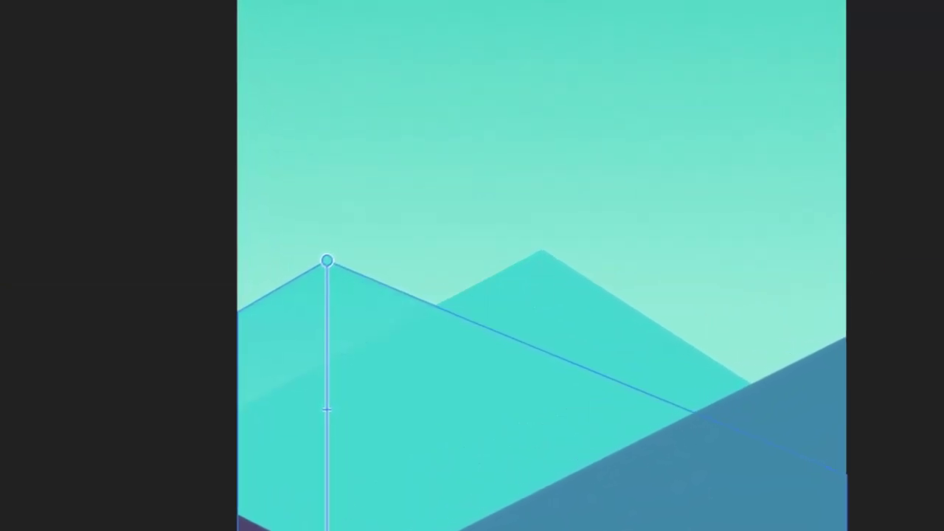
drag(327, 528, 316, 350)
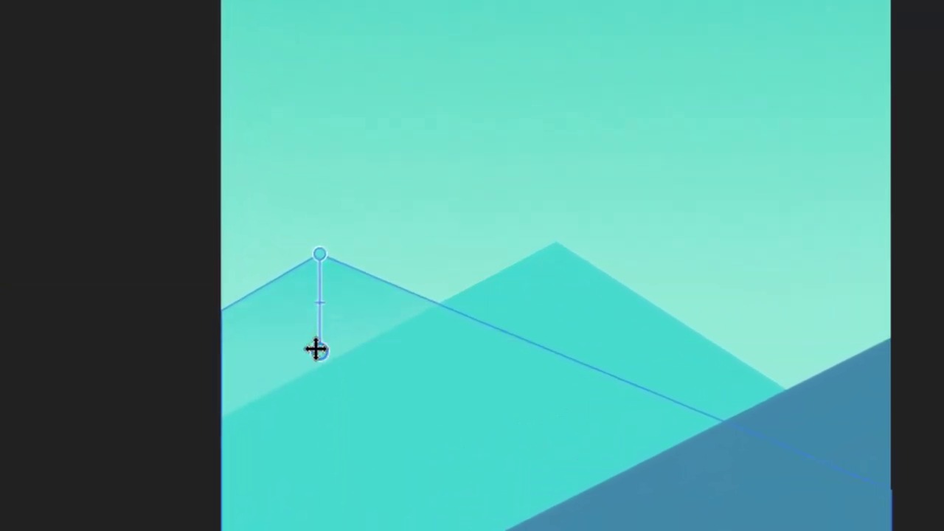
click(19, 454)
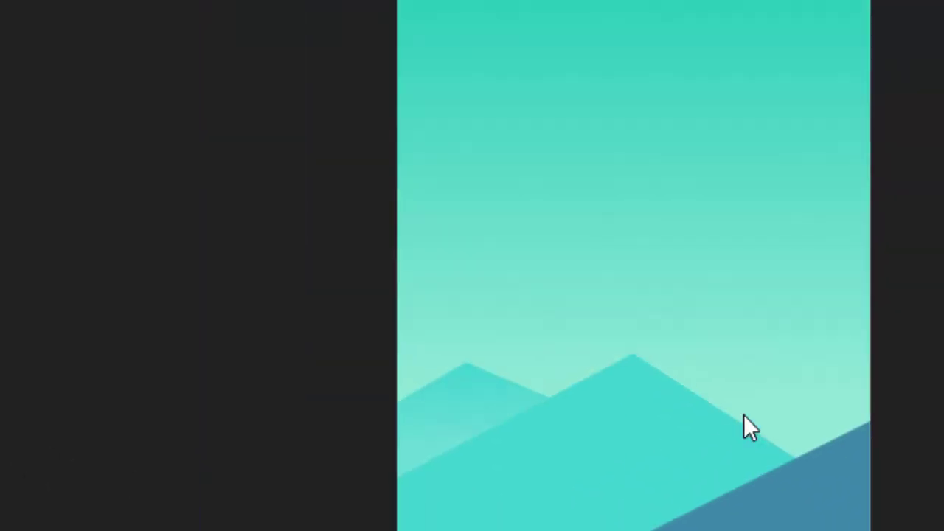
scroll(744, 414, up, 2)
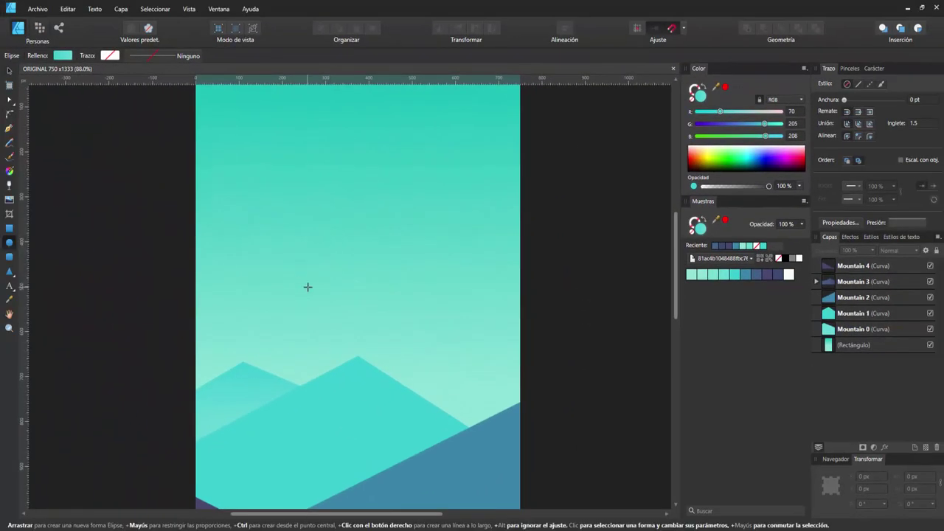
Draw a white circle in the sky above the mountains.
drag(308, 287, 327, 322)
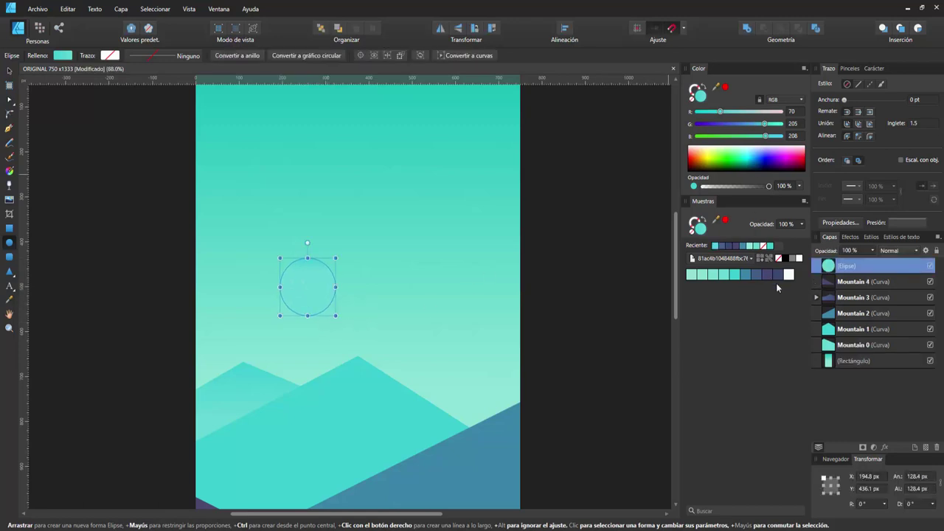
click(790, 277)
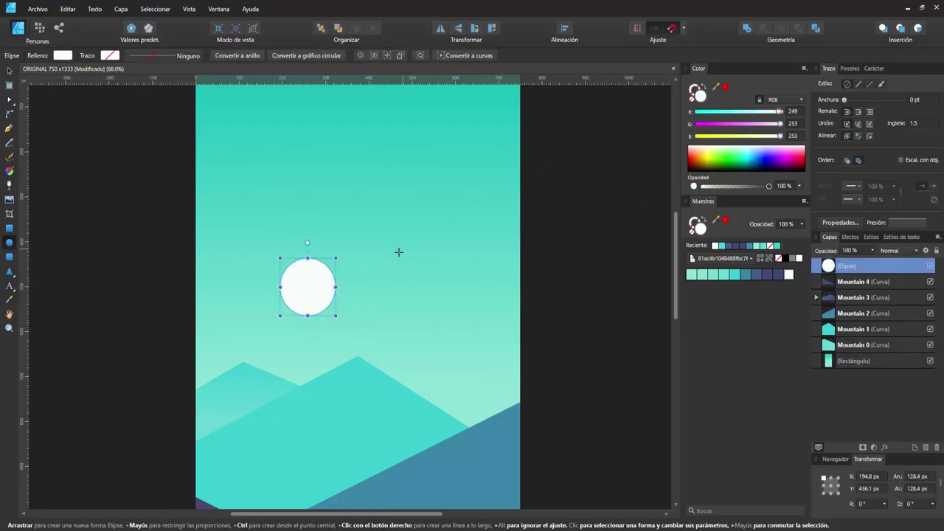
key(v)
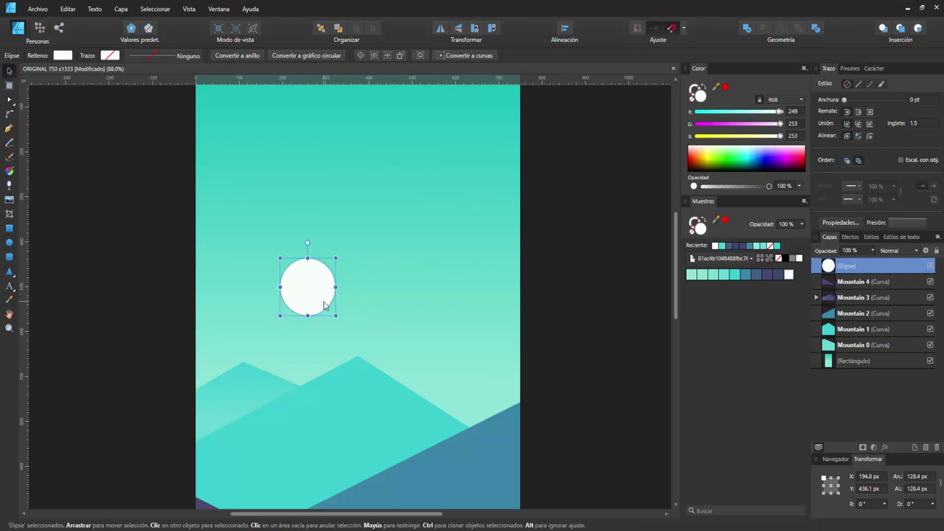
Duplicate the circle and nudge the copy up and to the right.
key(ctrl+j)
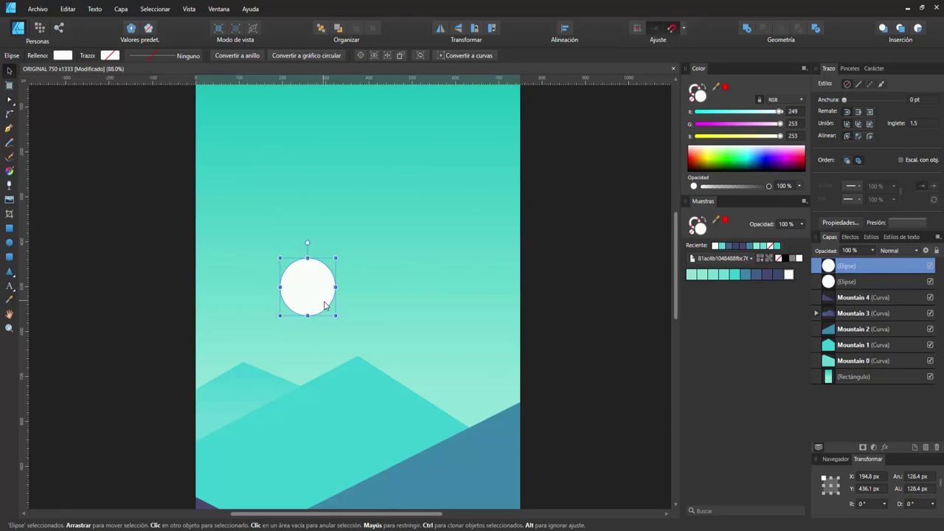
key(shift+Right)
key(shift+Right)
key(shift+Right)
key(shift+Up)
key(shift+Up)
key(shift+Up)
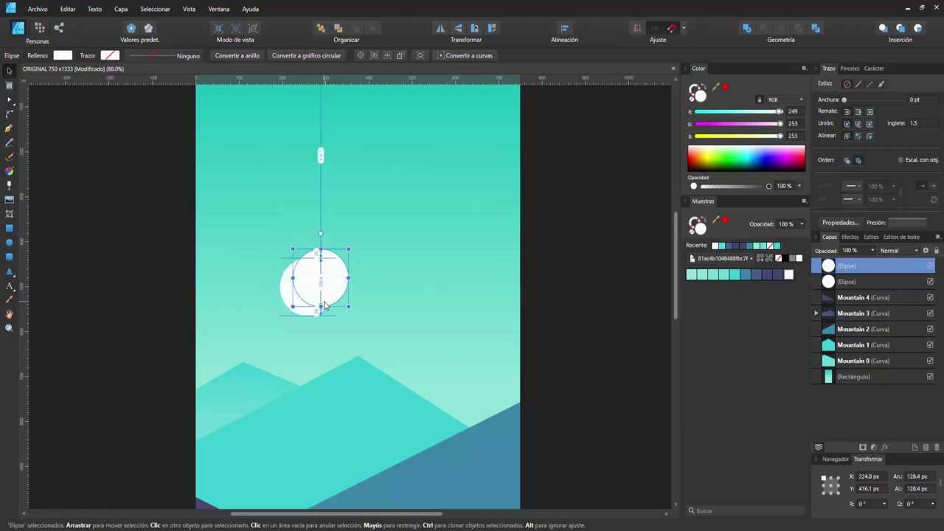
key(shift+Right)
key(shift+Up)
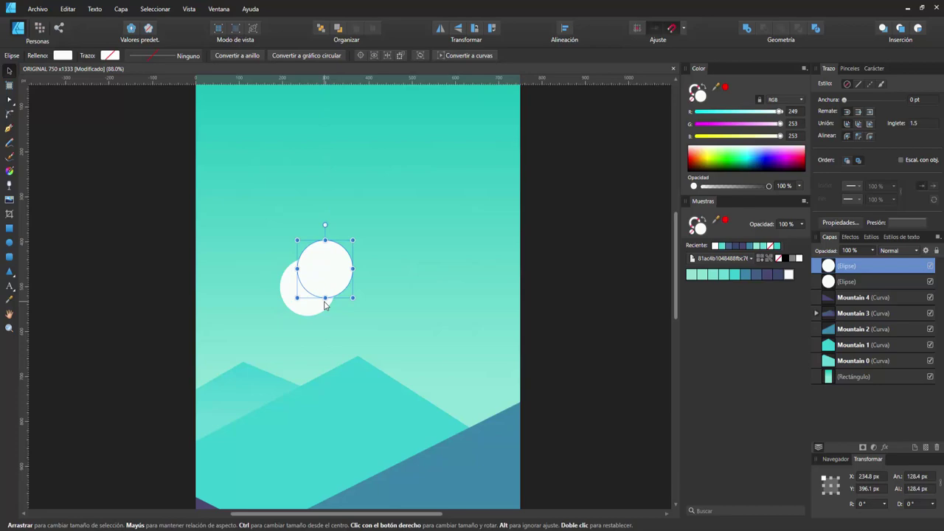
key(shift+Left)
key(shift+Down)
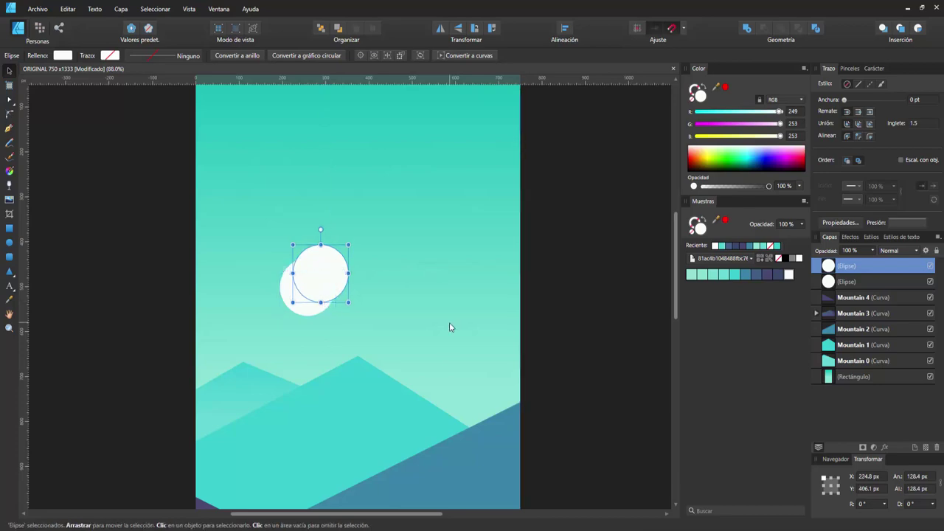
key(shift+Right)
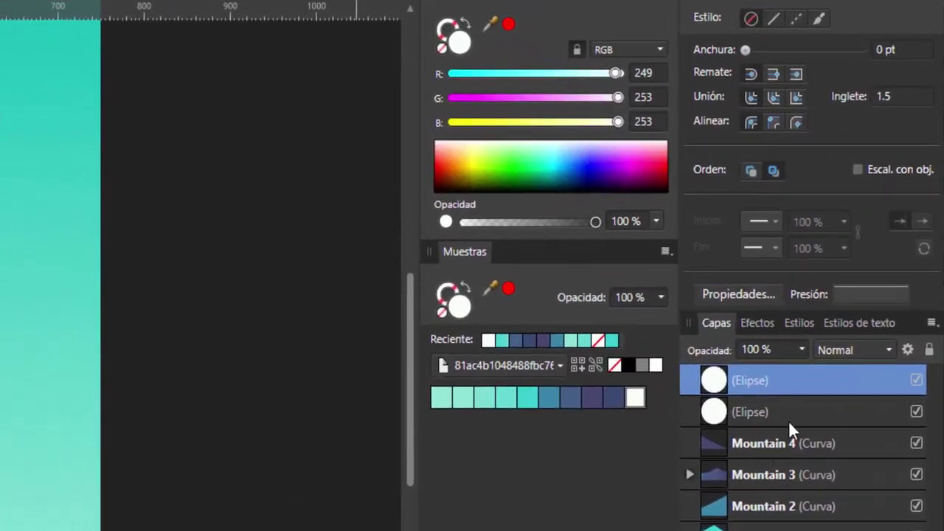
Subtract the top circle from the bottom one to form a crescent moon.
shift+click(785, 413)
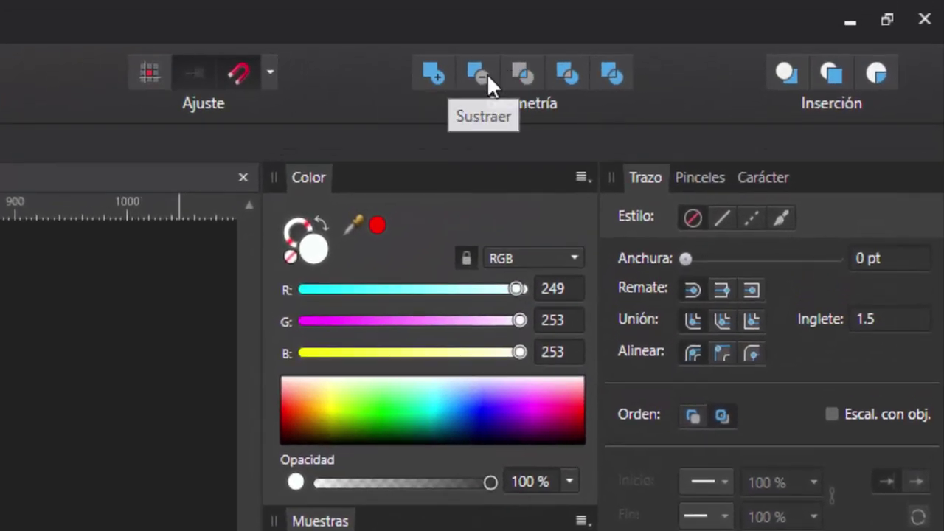
click(503, 34)
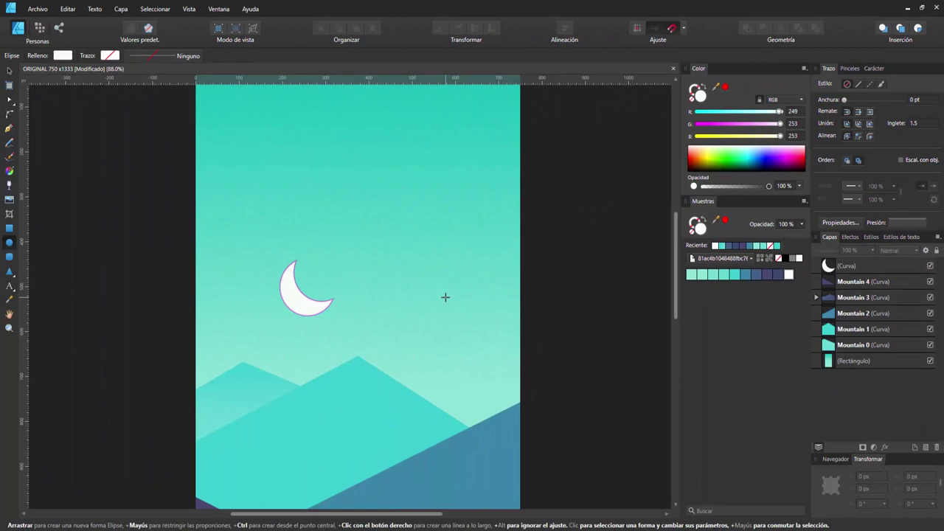
key(ctrl+d)
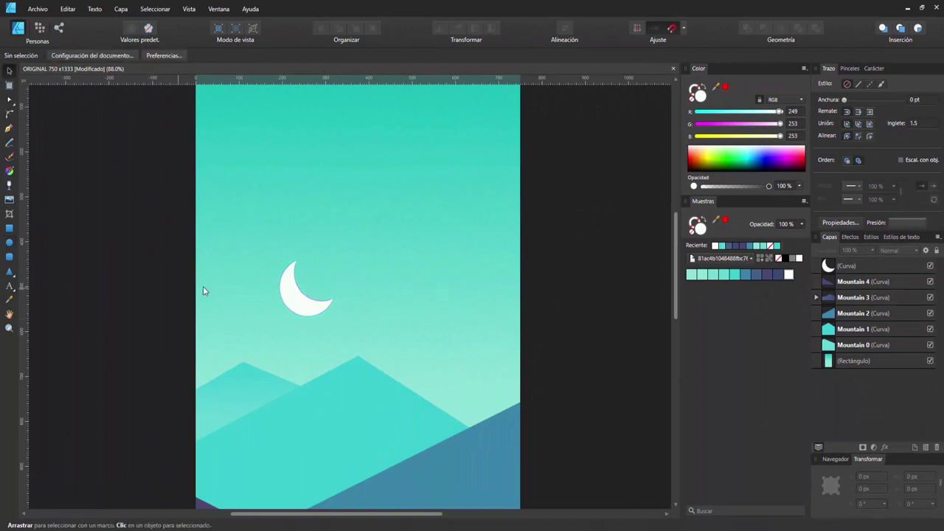
scroll(311, 294, up, 1)
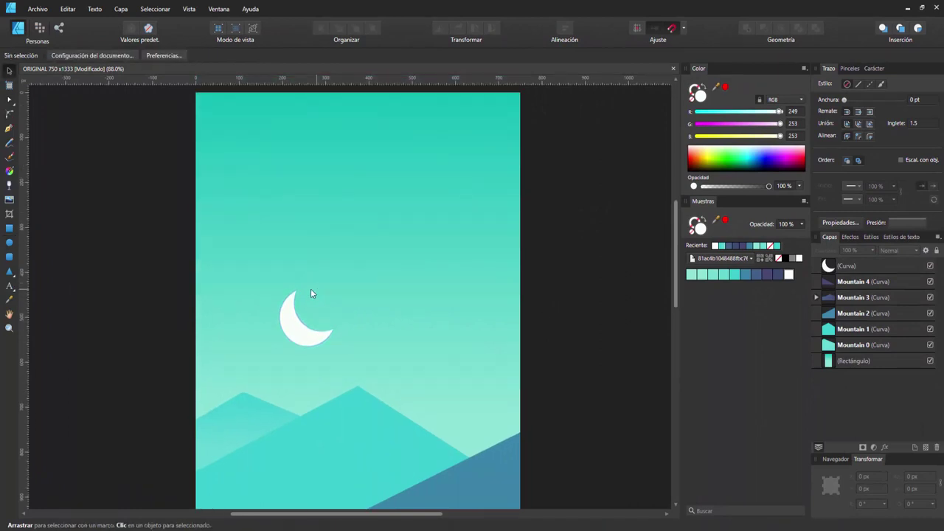
Draw a tiny white circle as a star with the Ellipse Tool.
click(9, 242)
scroll(261, 297, up, 2)
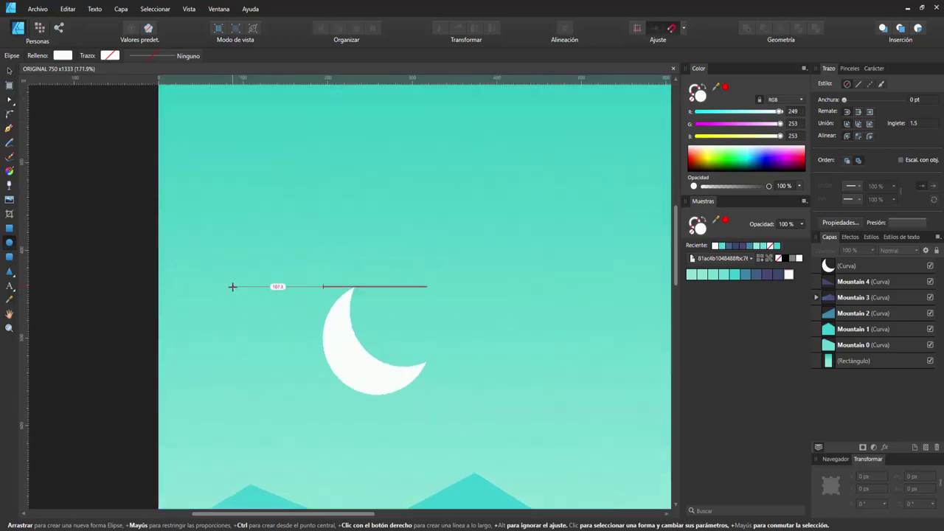
drag(229, 283, 235, 292)
scroll(377, 332, down, 2)
scroll(363, 362, down, 1)
scroll(362, 362, up, 1)
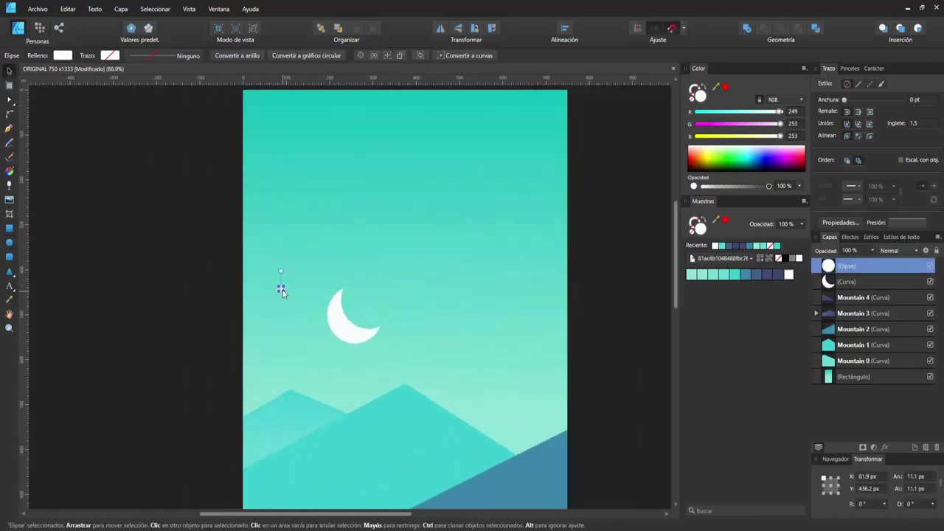
scroll(282, 293, up, 1)
Clone the star right of the moon, lower in the sky, and higher up.
mouse_move(276, 281)
mouse_down()
mouse_move(505, 321)
mouse_move(499, 308)
mouse_move(536, 298)
mouse_up()
scroll(526, 322, up, 4)
scroll(500, 308, down, 4)
scroll(511, 344, up, 1)
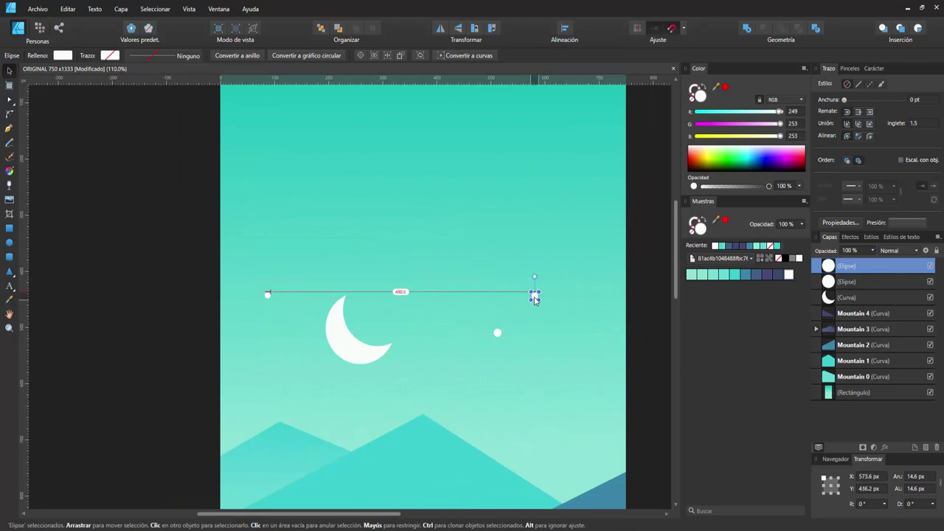
click(268, 295)
scroll(268, 296, up, 2)
drag(268, 296, 341, 457)
scroll(342, 458, up, 4)
drag(358, 415, 620, 106)
scroll(358, 421, down, 4)
scroll(386, 421, up, 1)
scroll(377, 428, up, 3)
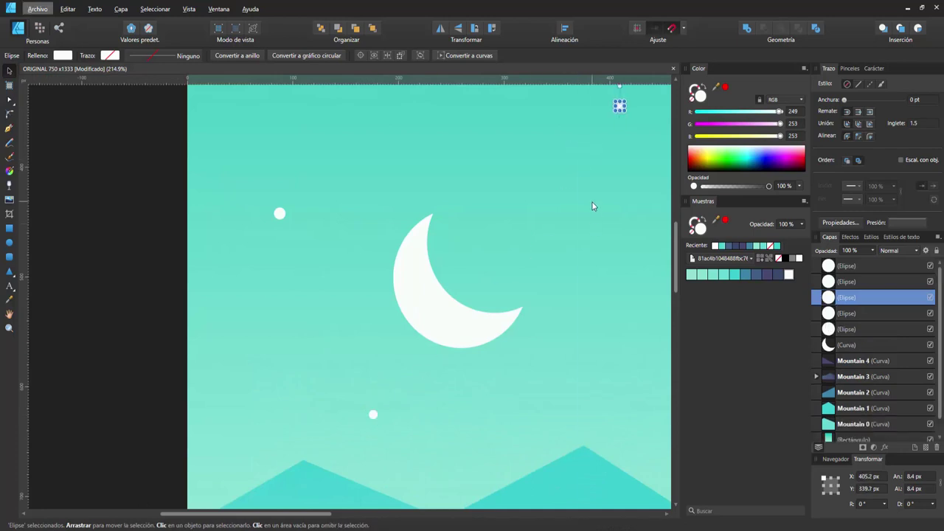
Move one star dot higher in the sky.
click(487, 235)
scroll(374, 375, down, 3)
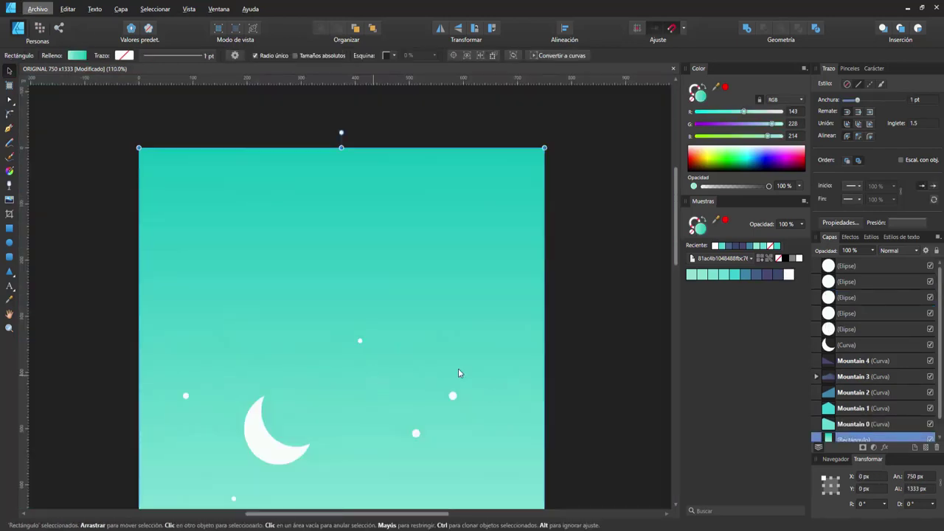
scroll(622, 272, down, 3)
scroll(420, 219, up, 2)
mouse_move(392, 308)
mouse_down()
mouse_move(457, 271)
mouse_move(473, 231)
mouse_move(432, 177)
mouse_up()
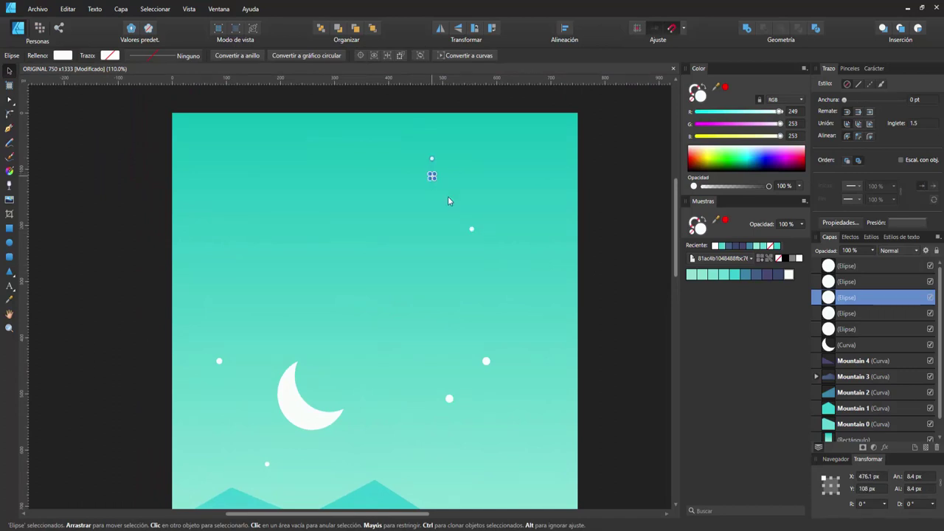
scroll(488, 292, down, 3)
scroll(445, 331, up, 3)
scroll(411, 333, up, 3)
Adjust the star dots and spread the two stars right of the moon apart.
click(411, 336)
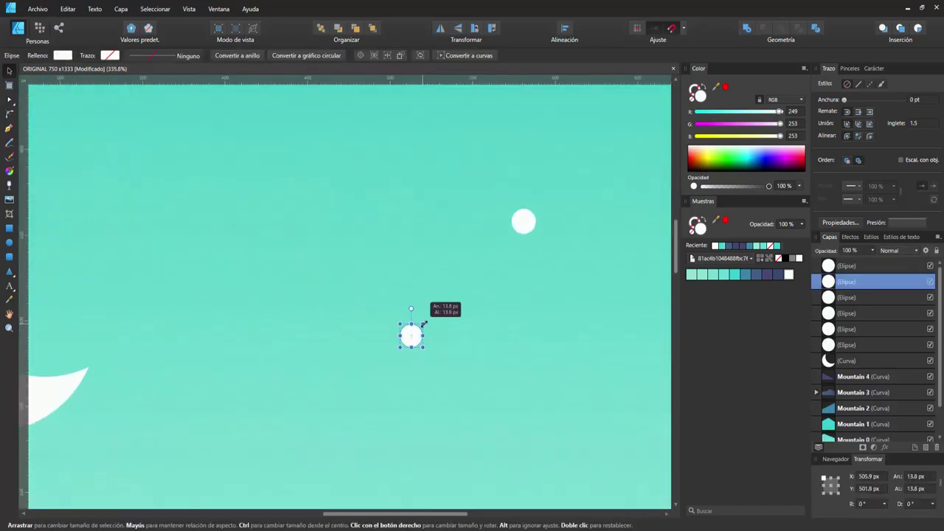
click(523, 221)
click(560, 267)
scroll(560, 267, down, 6)
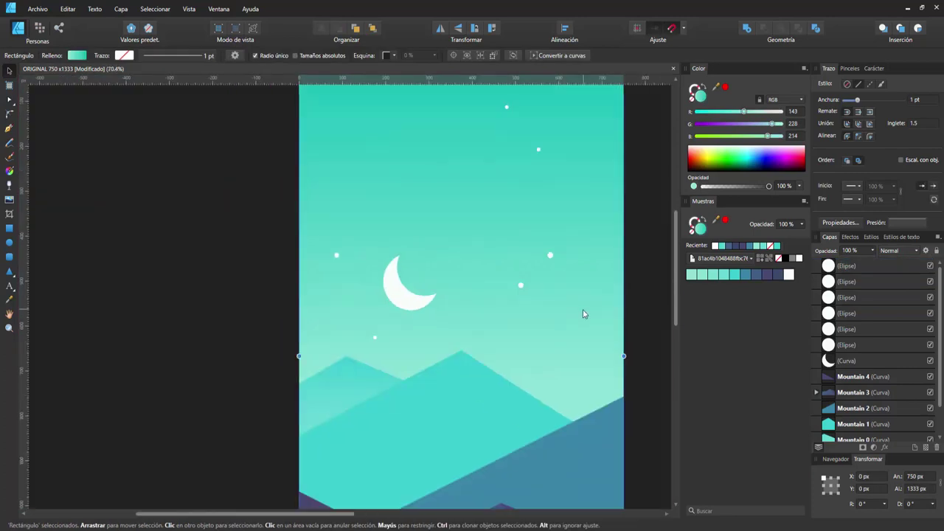
scroll(561, 337, down, 2)
scroll(561, 337, right, 2)
click(561, 337)
mouse_move(441, 292)
mouse_down()
mouse_move(376, 225)
mouse_move(416, 221)
mouse_up()
click(468, 314)
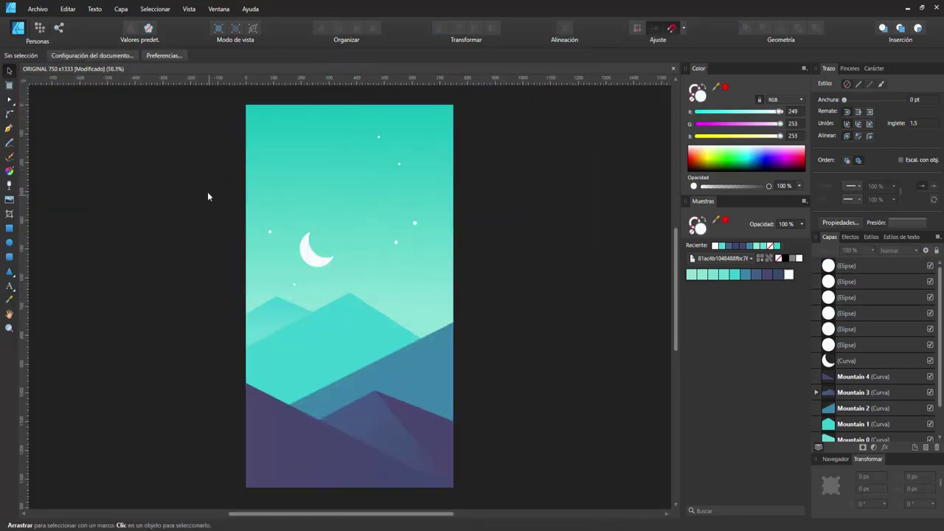
Shift the moon and nearby star slightly right and raise a small star.
drag(207, 193, 358, 273)
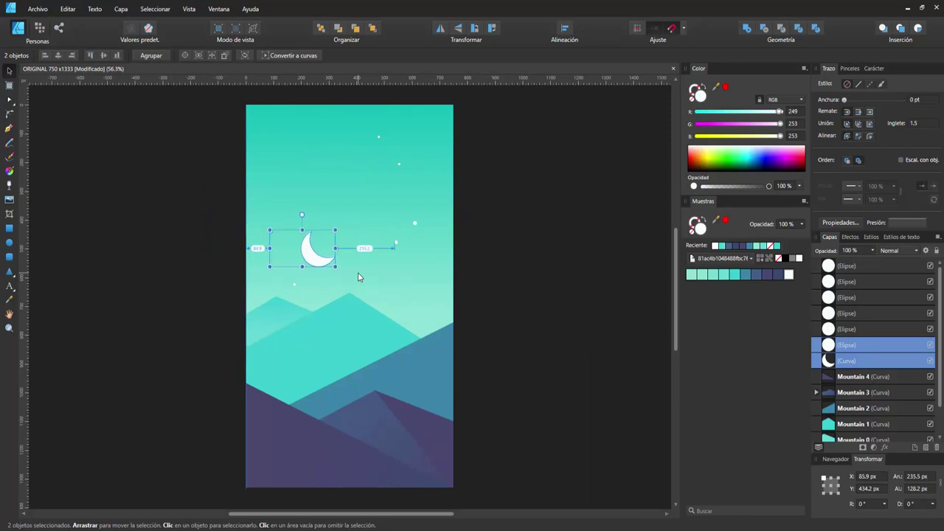
drag(358, 272, 367, 271)
click(347, 270)
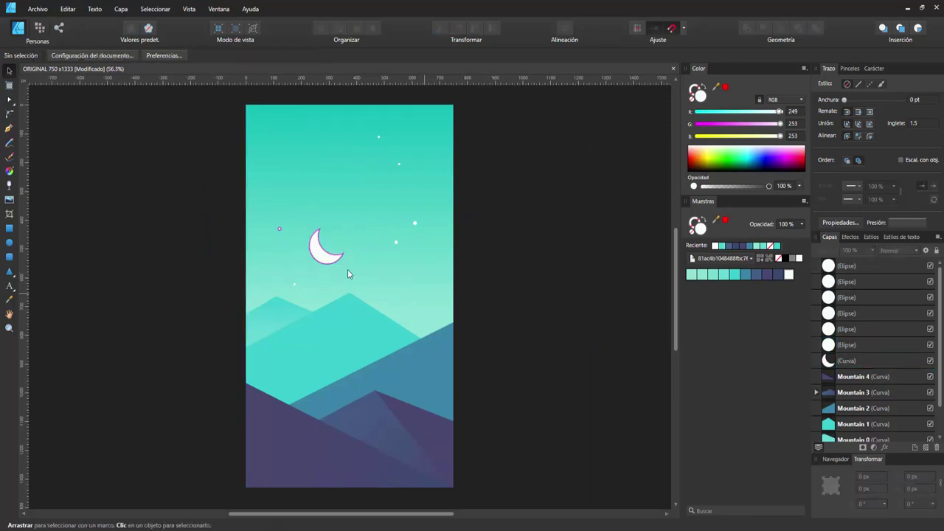
drag(280, 229, 276, 220)
key(Escape)
Group the moon and all six star layers into one group.
click(378, 278)
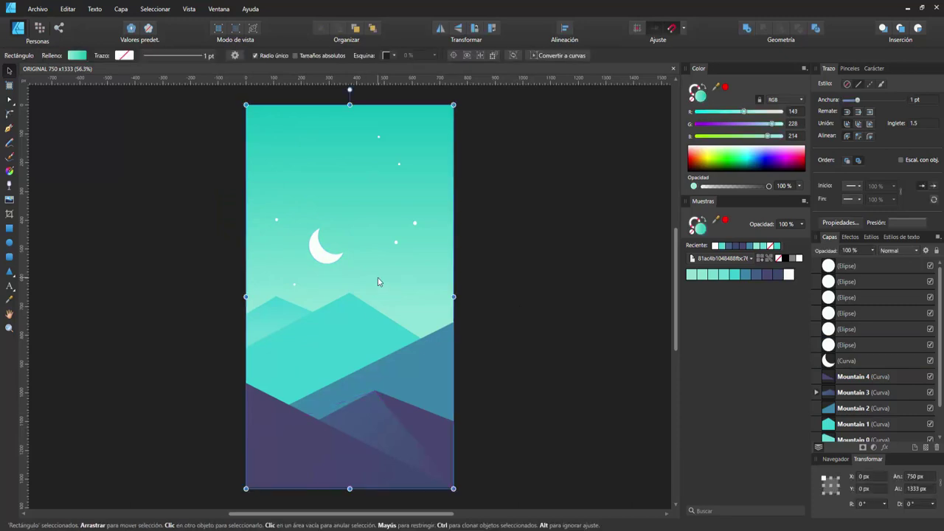
click(862, 266)
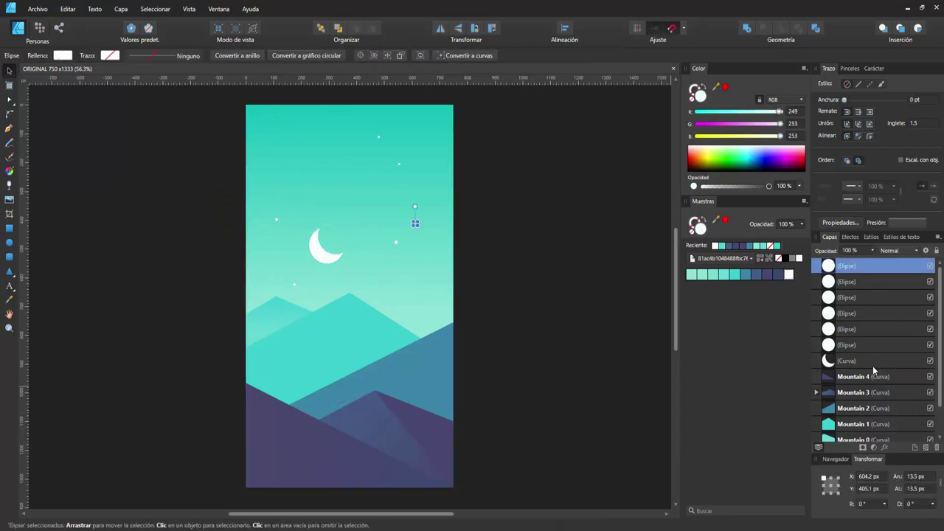
shift+click(866, 360)
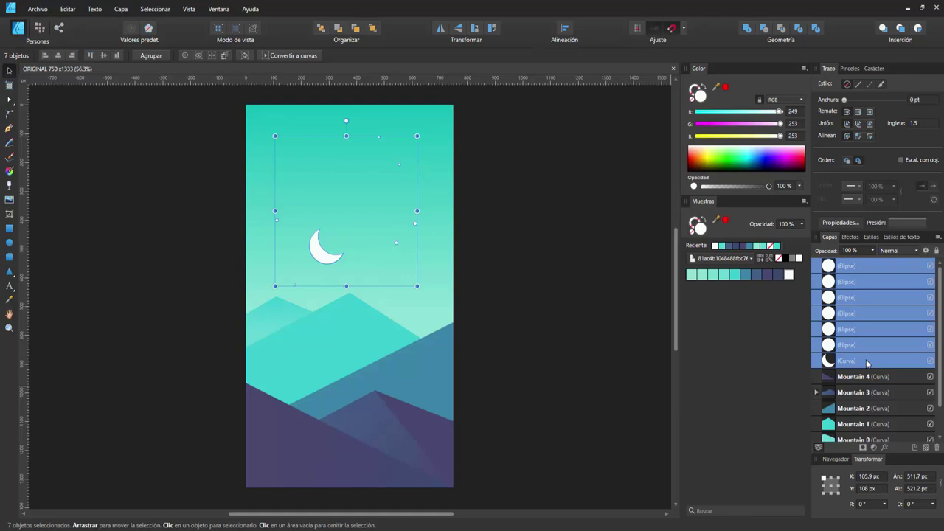
key(ctrl+g)
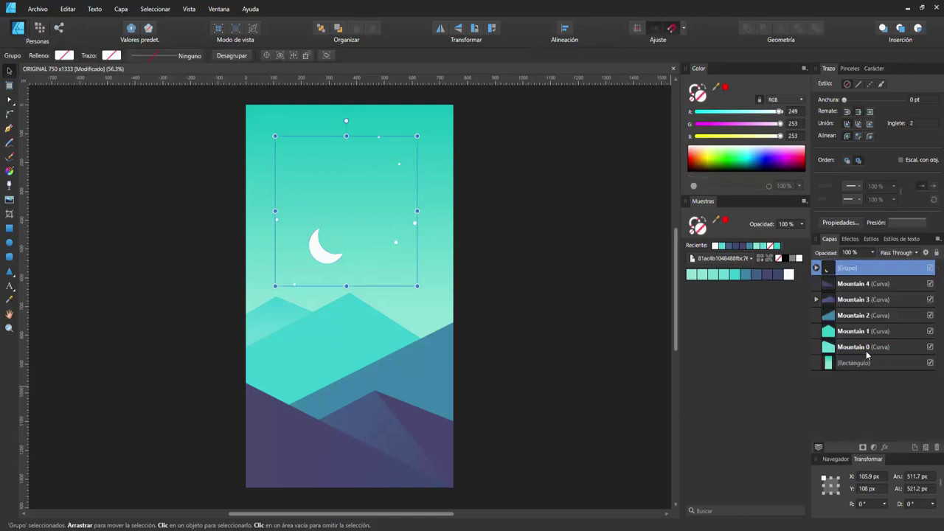